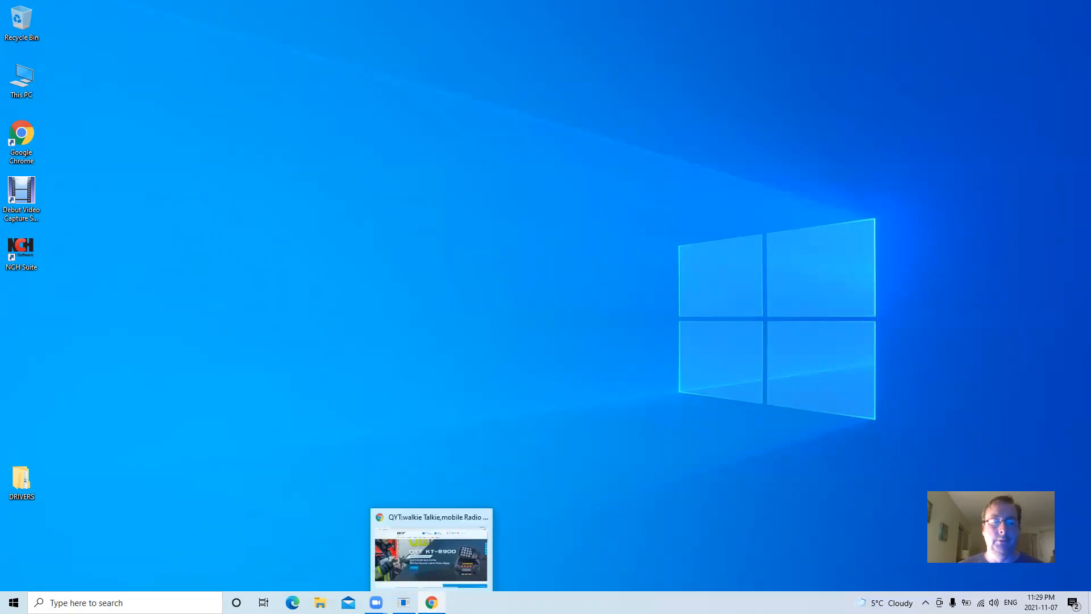
Switch to Chrome and view the QYT KT-9900 mini 25w mobile radio's product page in the QYT site's Mobile Radio category
left_click(432, 603)
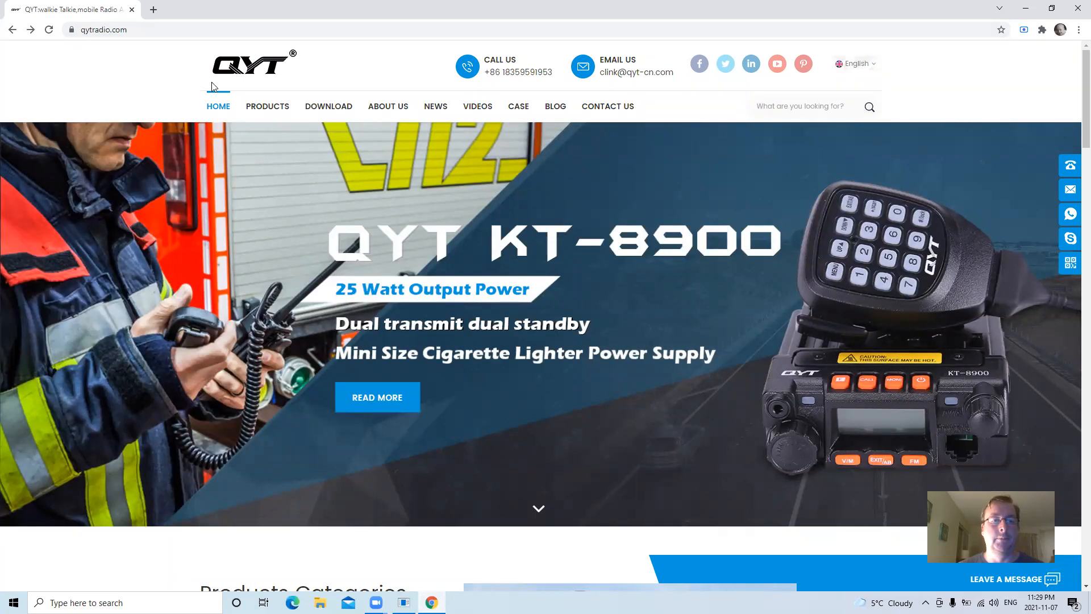
mouse_move(268, 111)
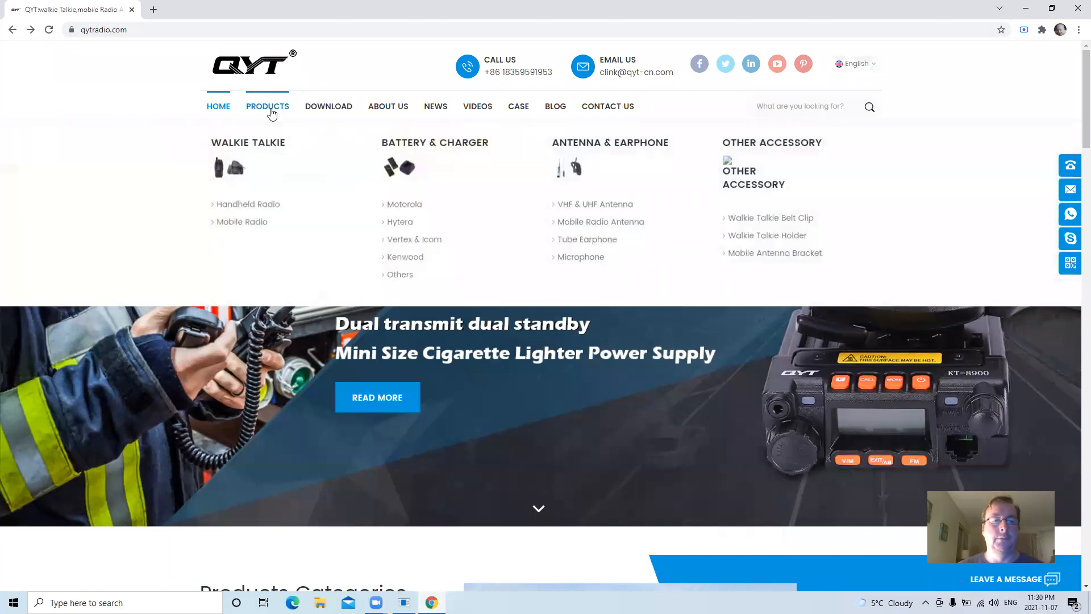
left_click(239, 223)
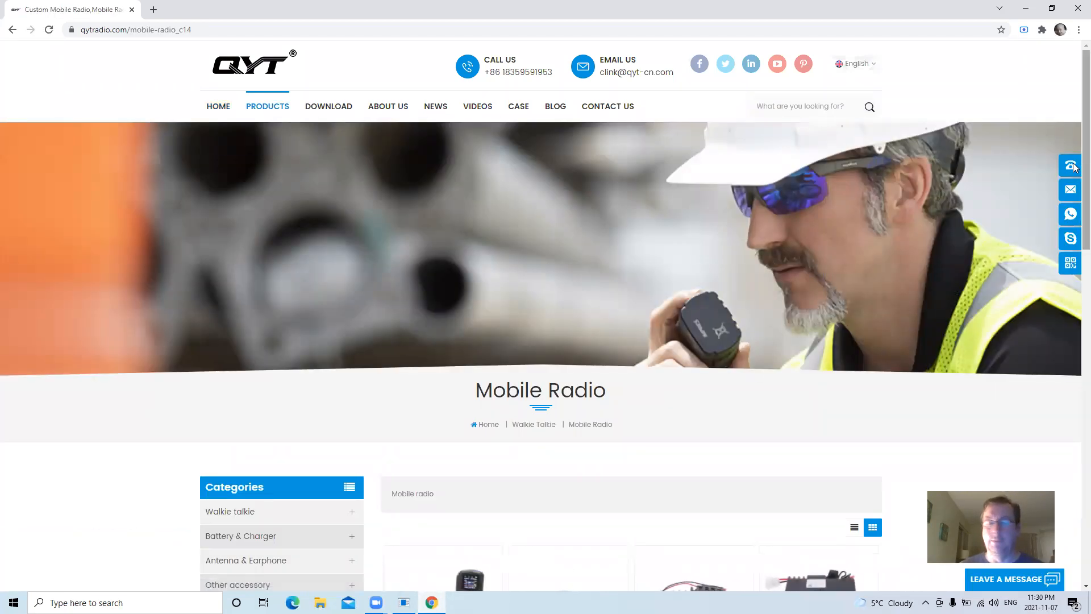
scroll(1074, 263, "down", 5)
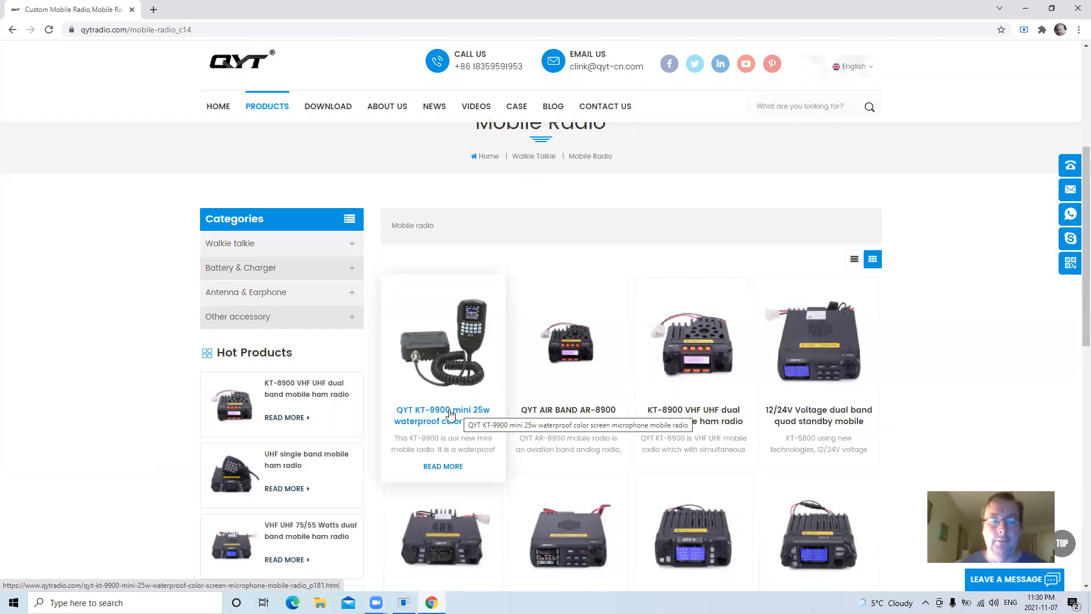
left_click(449, 412)
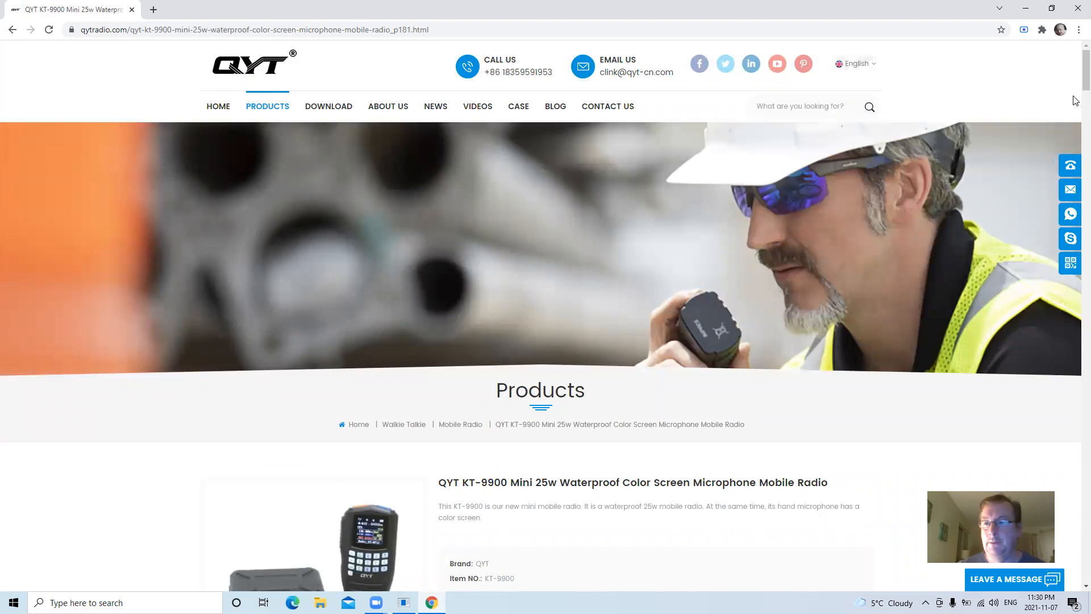
scroll(1076, 114, "down", 12)
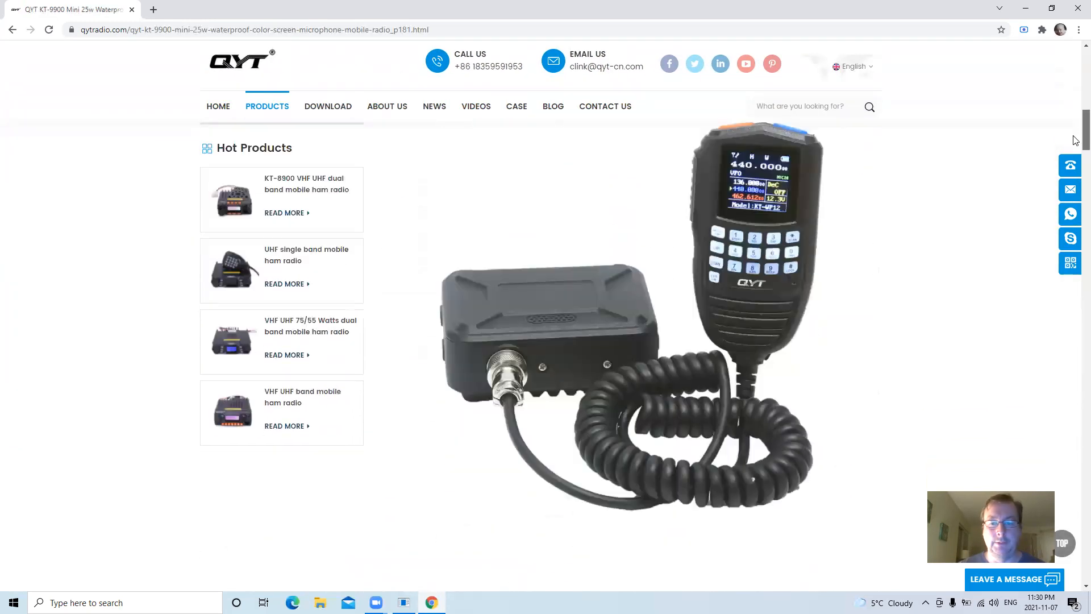
left_click_drag(1074, 136, 1073, 73)
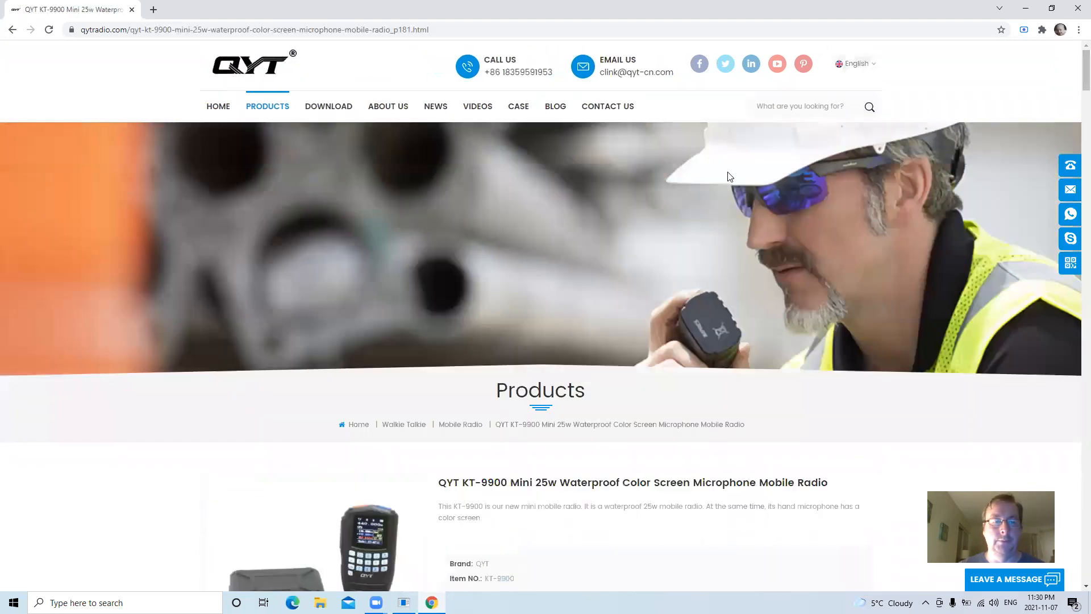
Download the KT-WP12, KT-9900 programming software from page 2 of the QYT Programming Software downloads, then minimize the browser
mouse_move(338, 110)
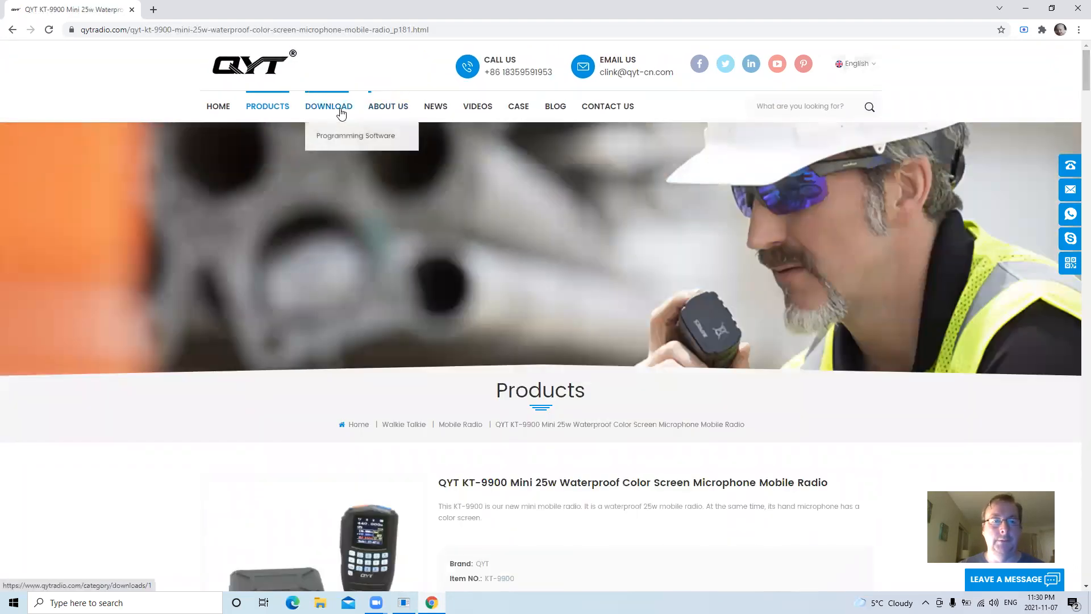
left_click(336, 139)
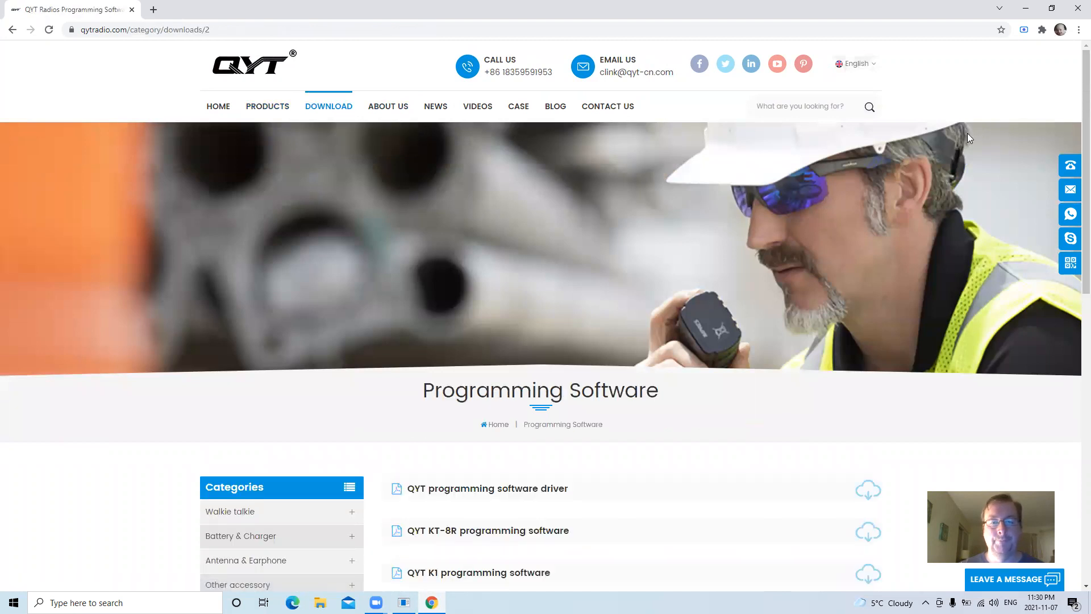
scroll(1074, 193, "down", 2)
scroll(1074, 193, "down", 5)
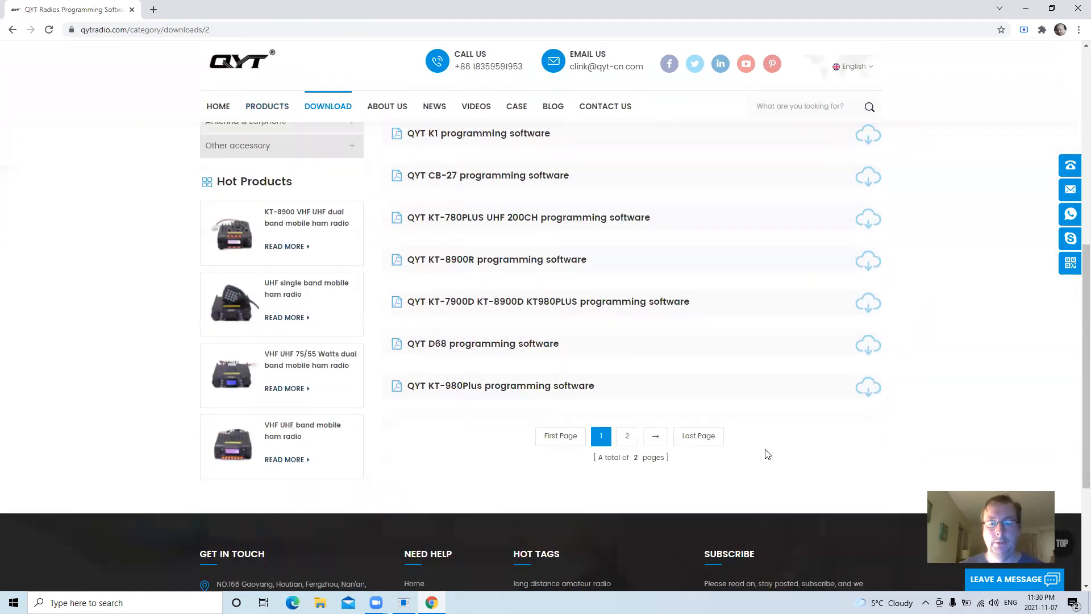
left_click(630, 436)
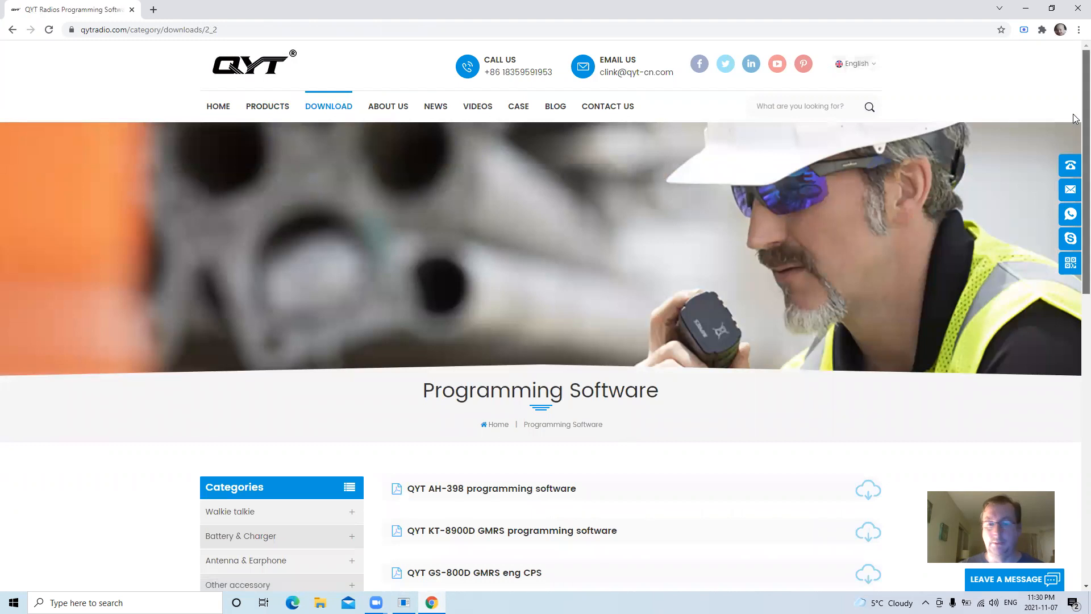
scroll(1076, 159, "down", 2)
scroll(1074, 159, "down", 3)
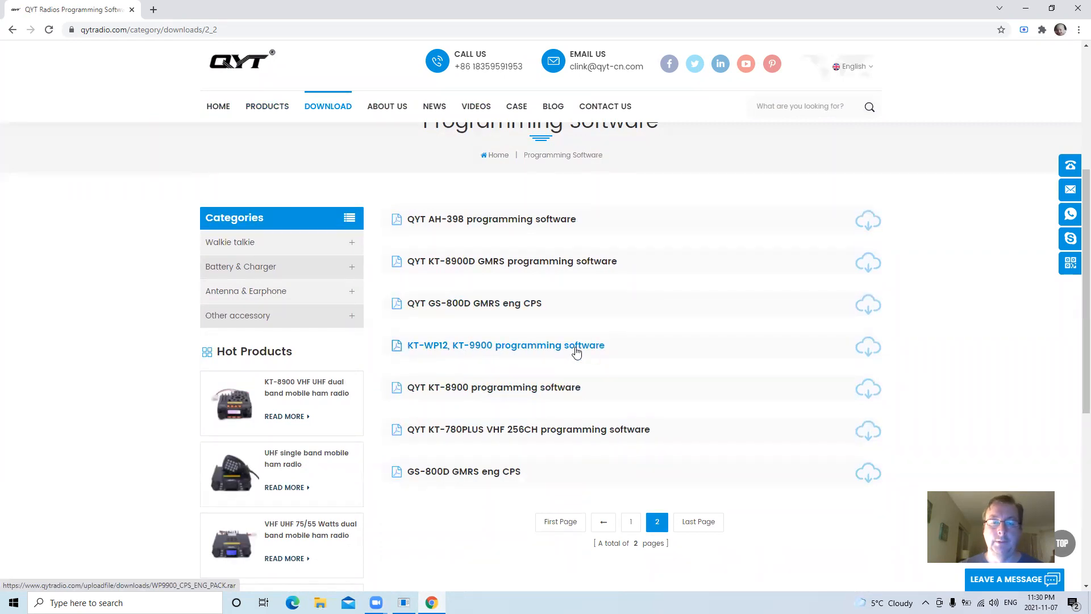
left_click(575, 353)
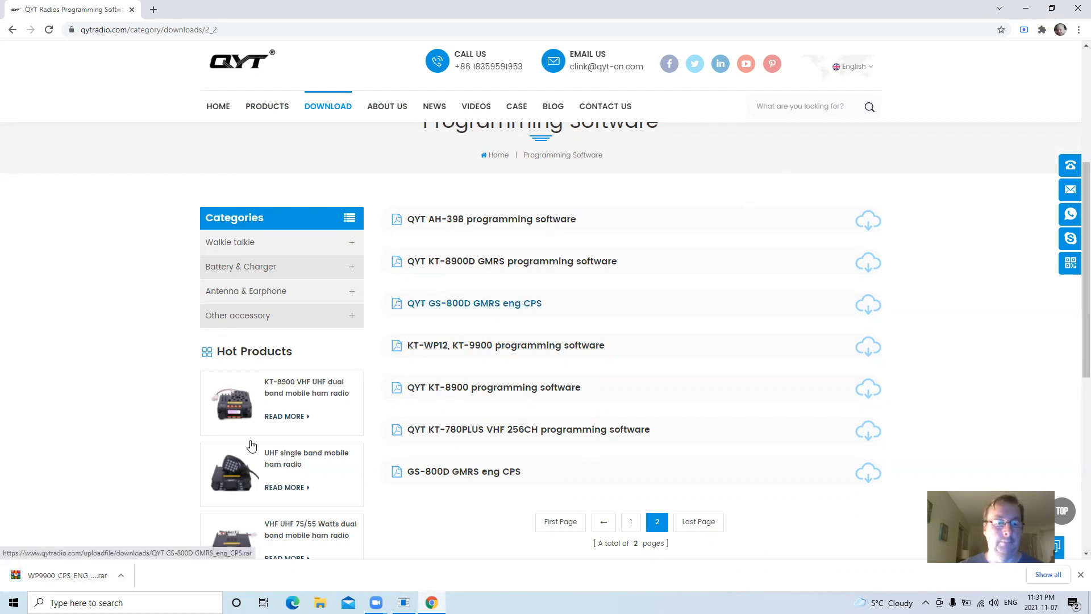
left_click(1035, 10)
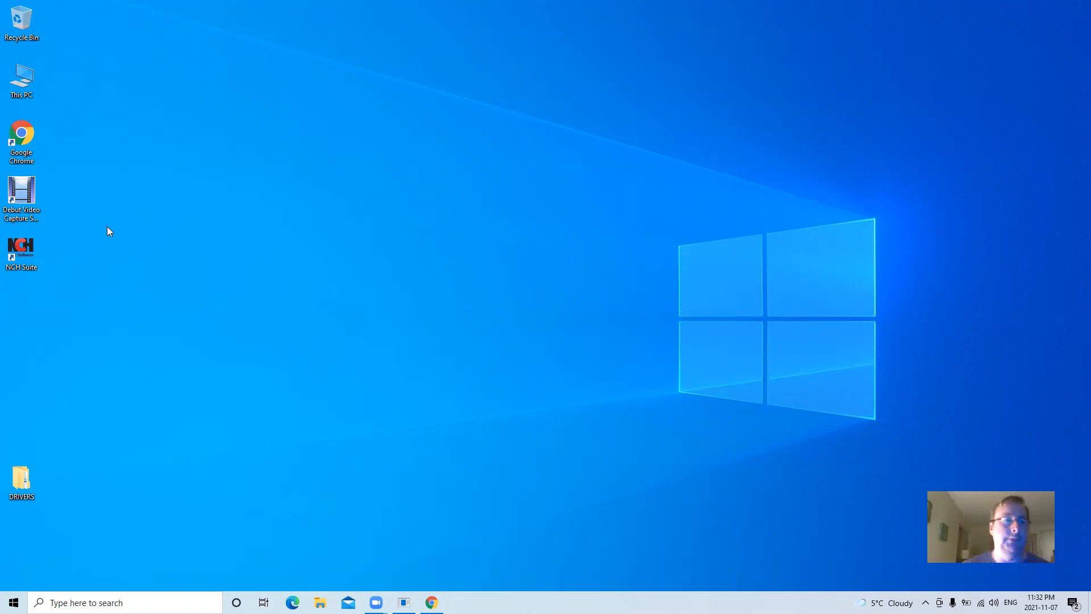
right_click(29, 88)
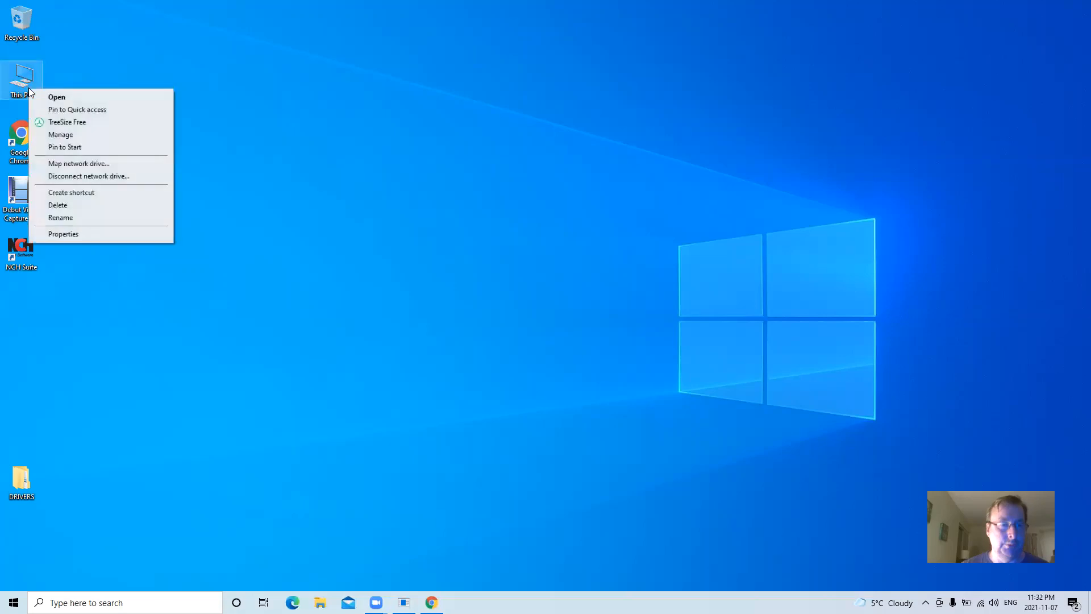
left_click(97, 234)
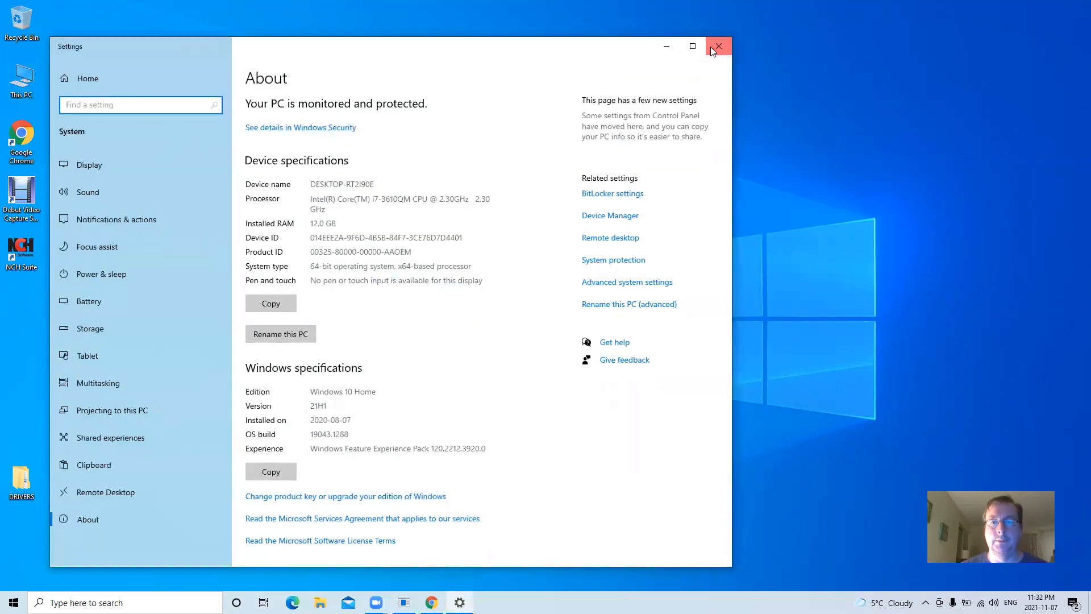
left_click(717, 46)
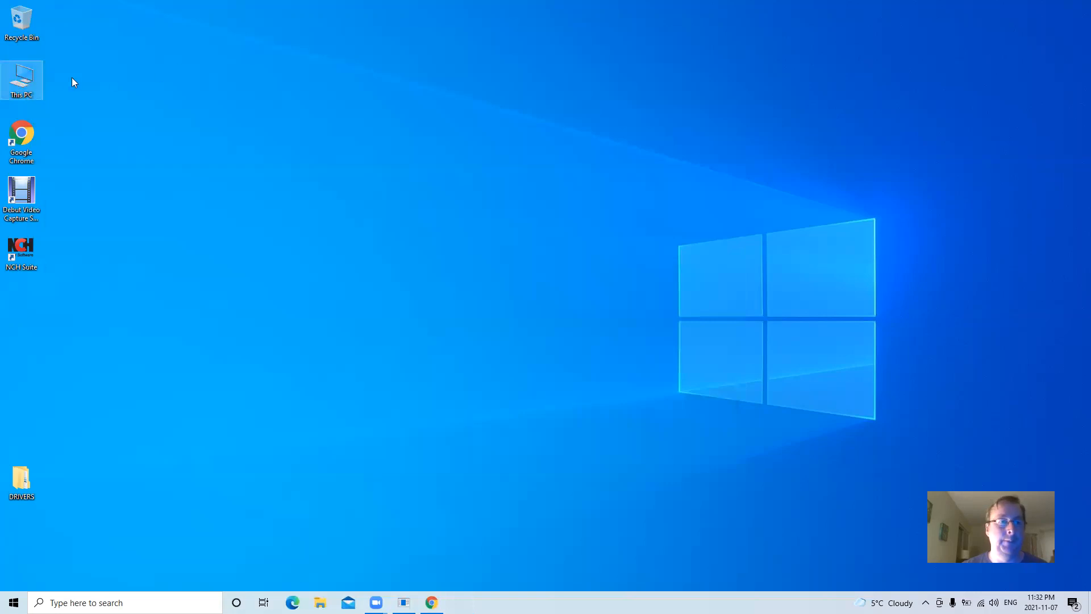
Open Device Manager in Computer Management and expand Ports (COM & LPT) to identify the programming cable's COM port
right_click(24, 73)
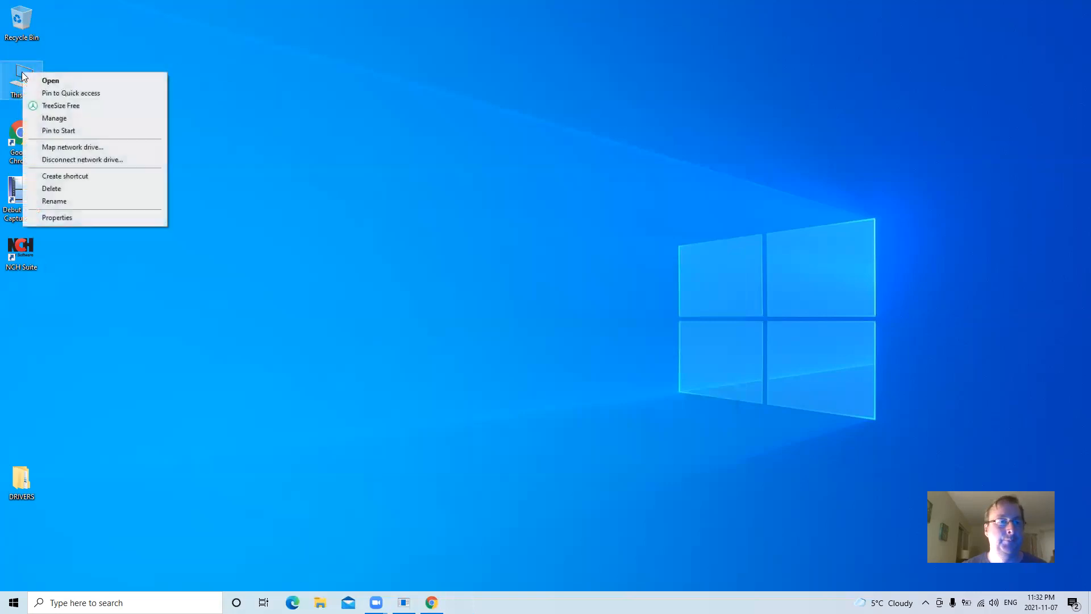
left_click(56, 119)
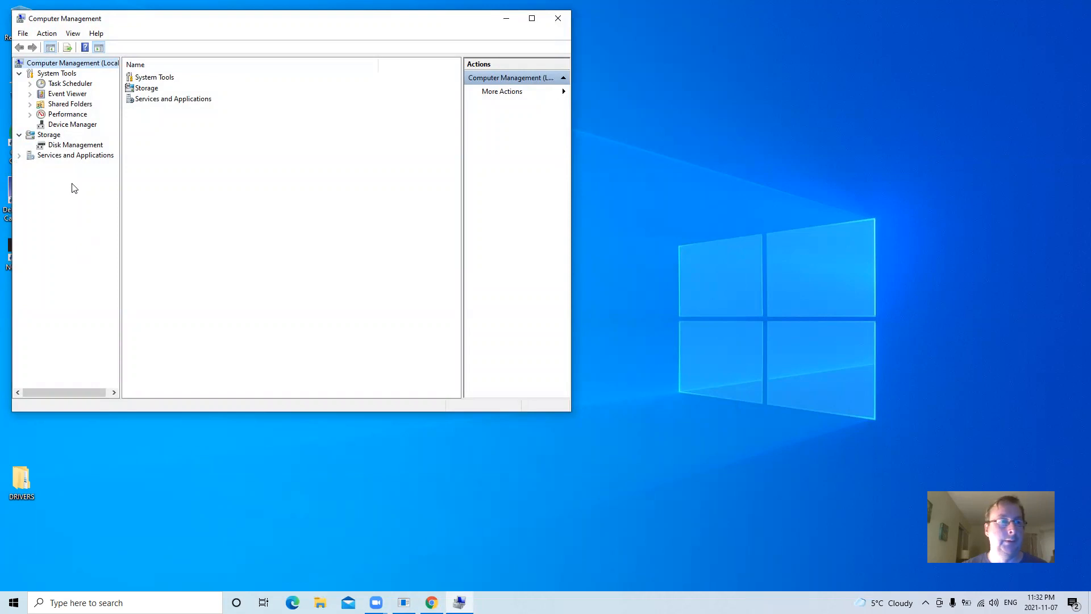
left_click(62, 124)
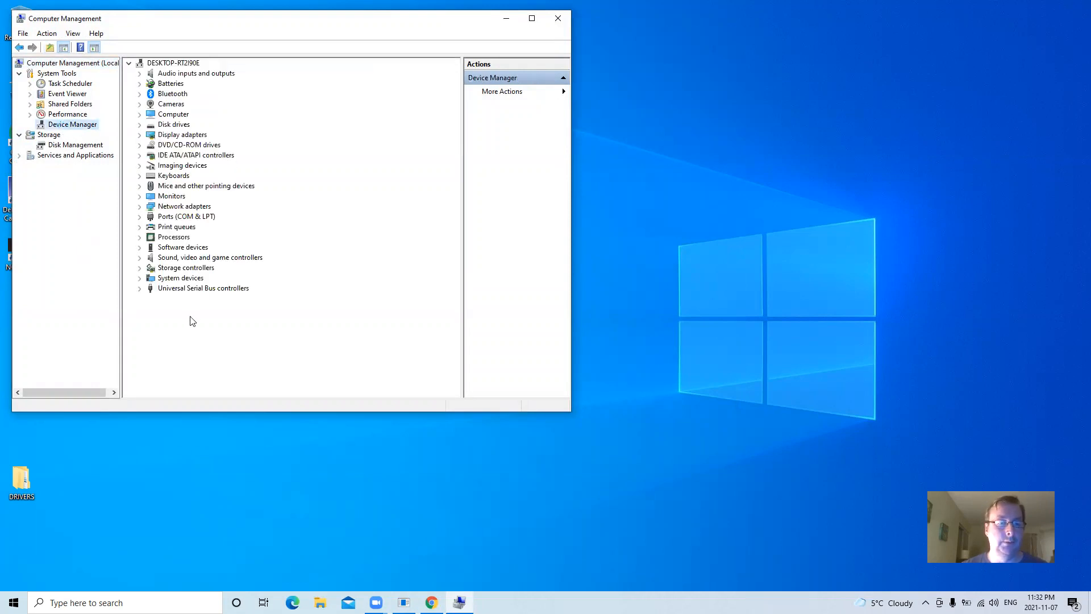
left_click(140, 217)
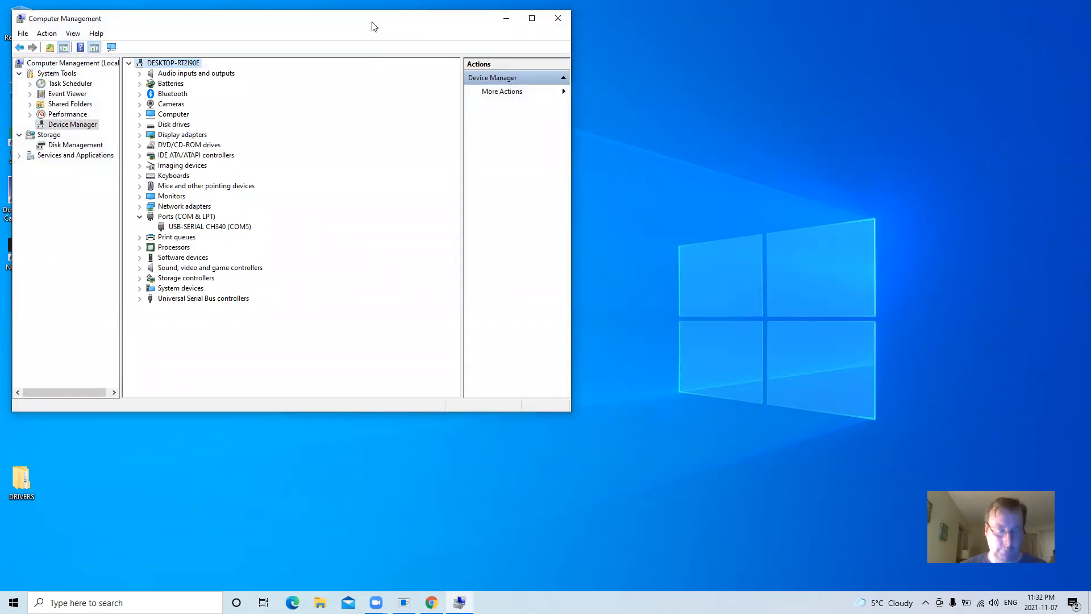
left_click_drag(373, 25, 705, 57)
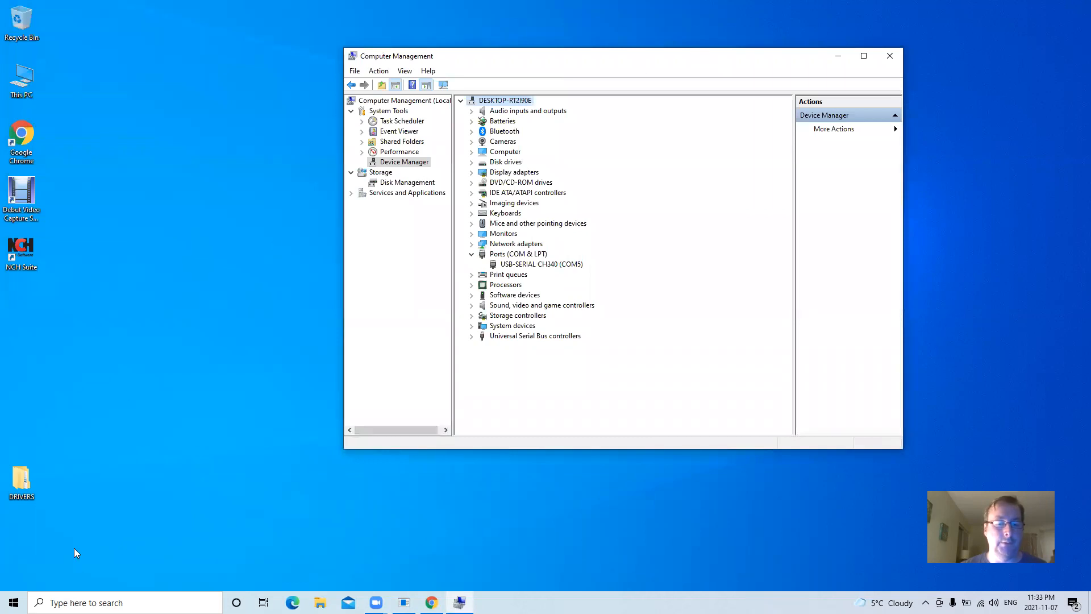
Launch the WP9900_CPS_ENG programming software from the recently added programs
left_click(5, 607)
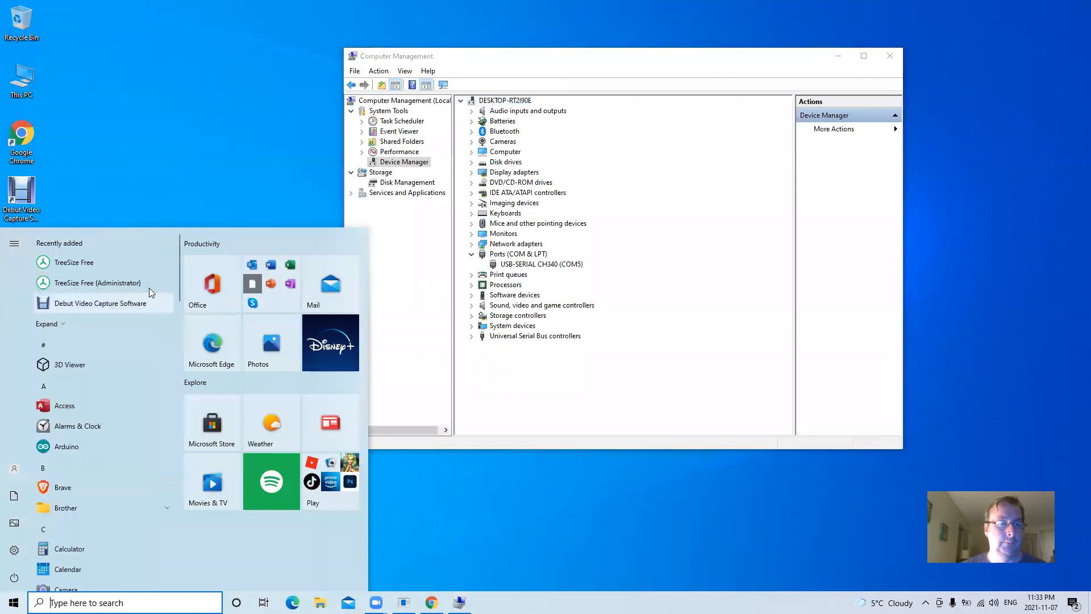
left_click(64, 323)
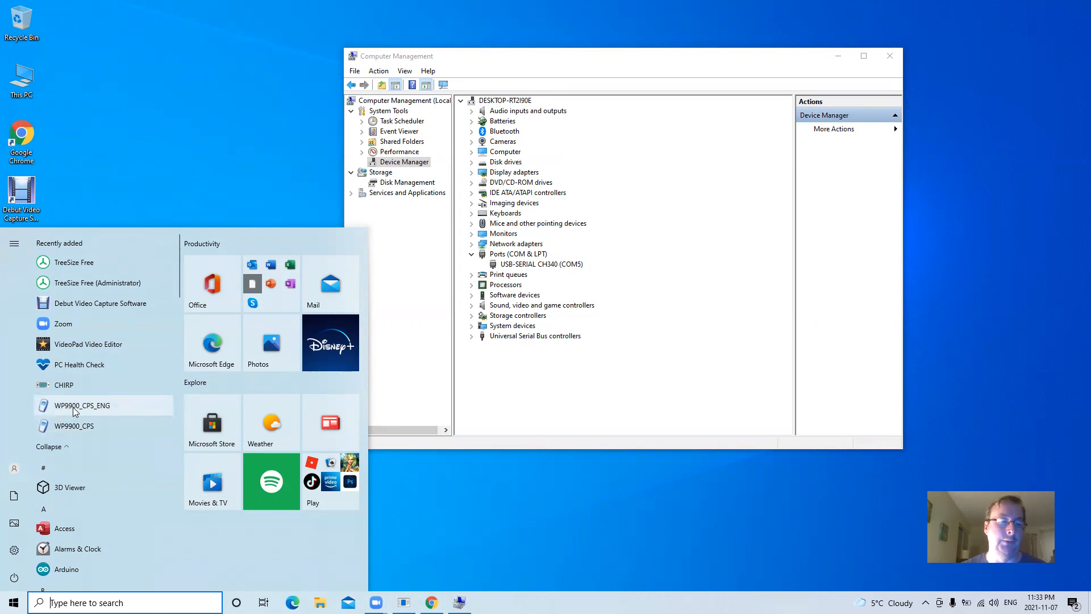
left_click(75, 406)
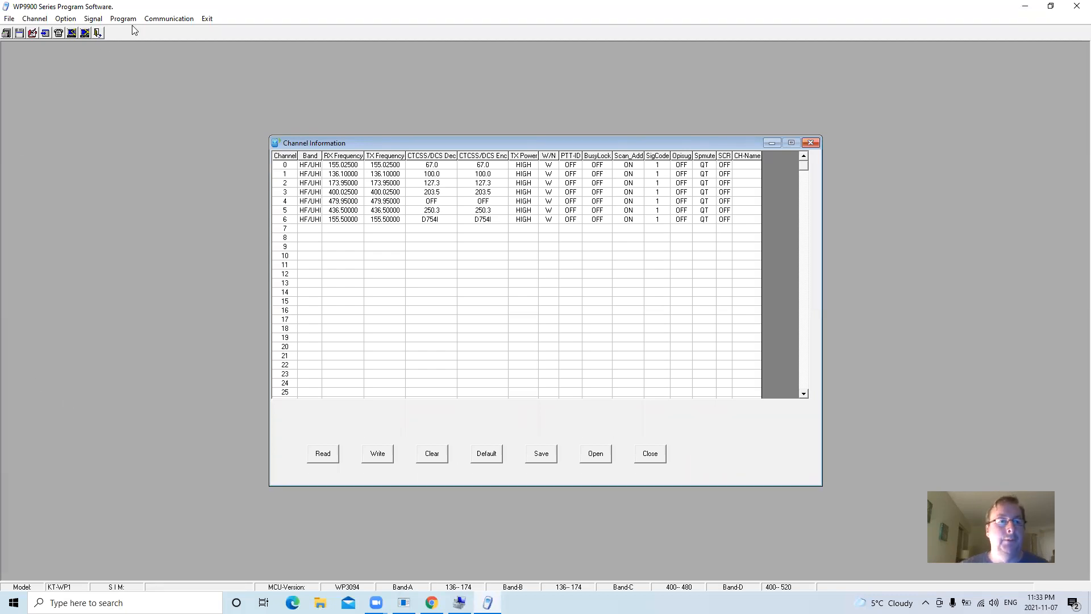
Confirm COM5 as the communication port for the radio in the Communication Port Setup
left_click(167, 20)
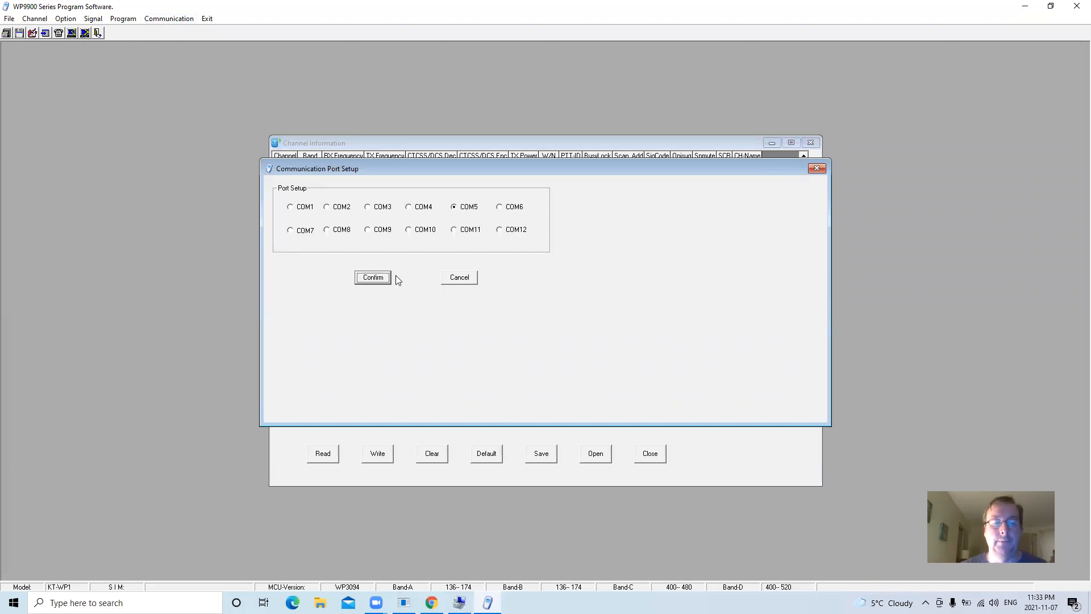
left_click(373, 277)
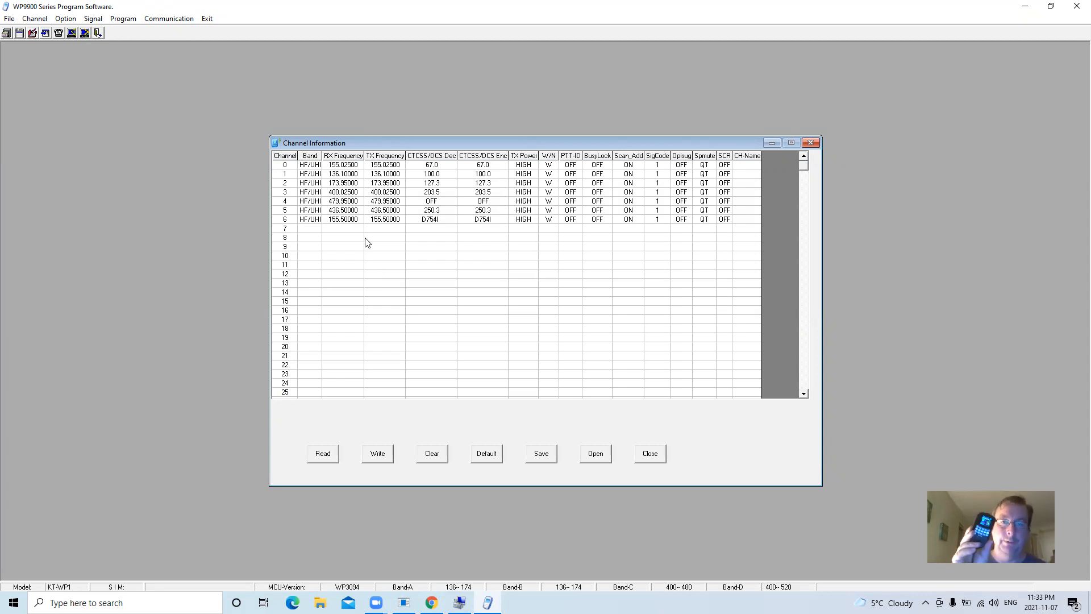
left_click(170, 18)
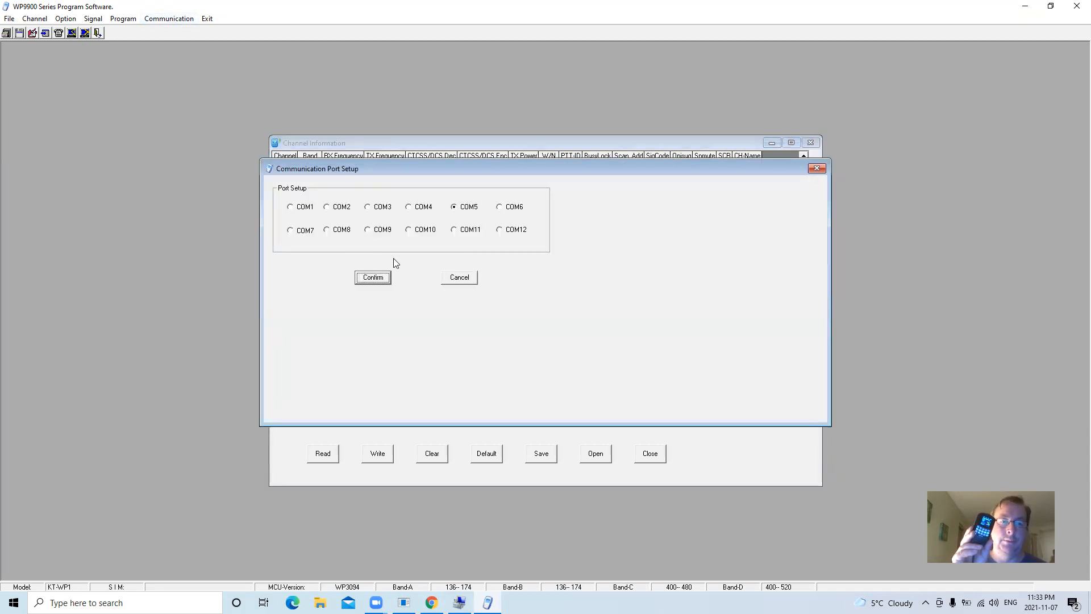
left_click(378, 281)
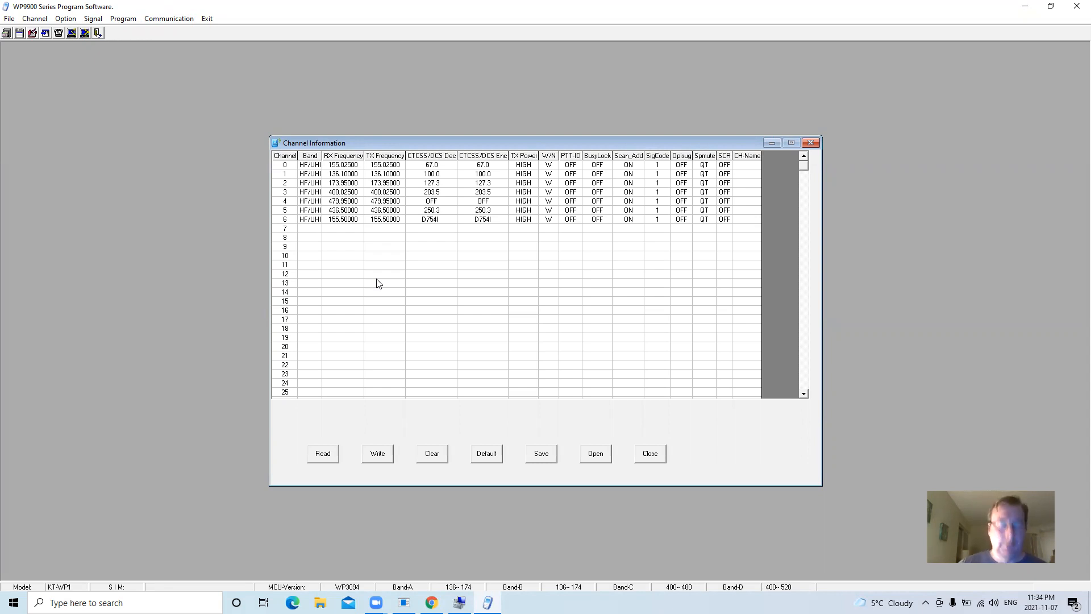
Read the channel data from the connected transceiver into the Channel Information table
left_click(346, 176)
left_click(347, 183)
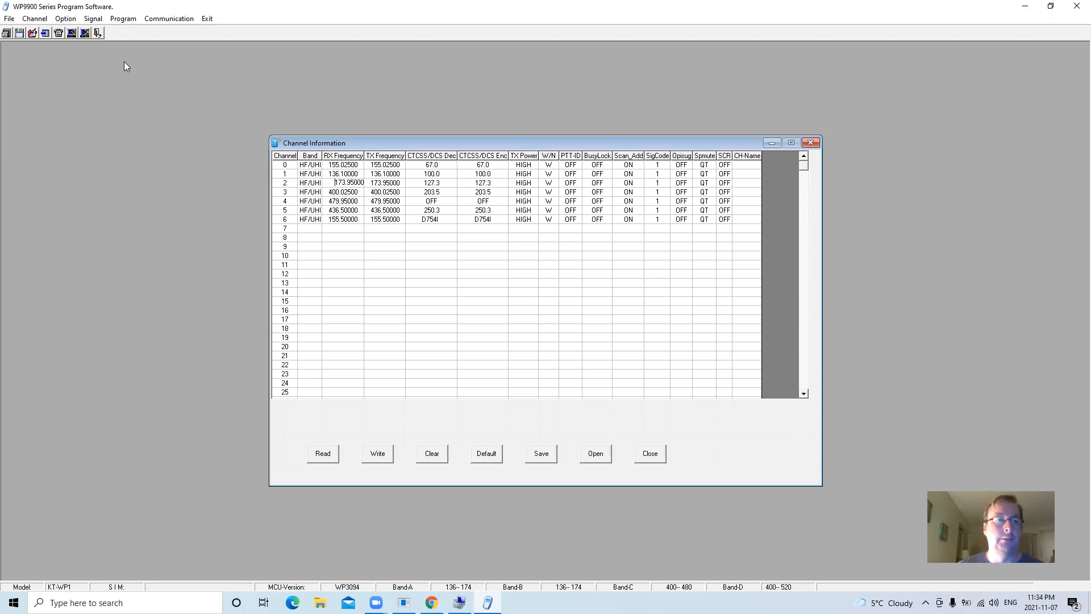
left_click(45, 33)
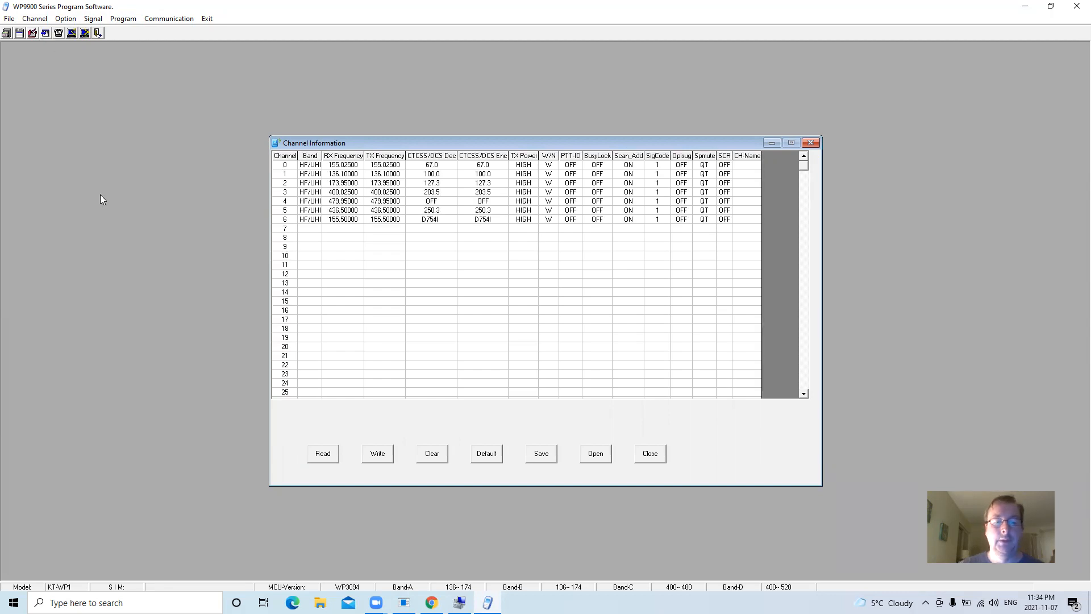
left_click(323, 454)
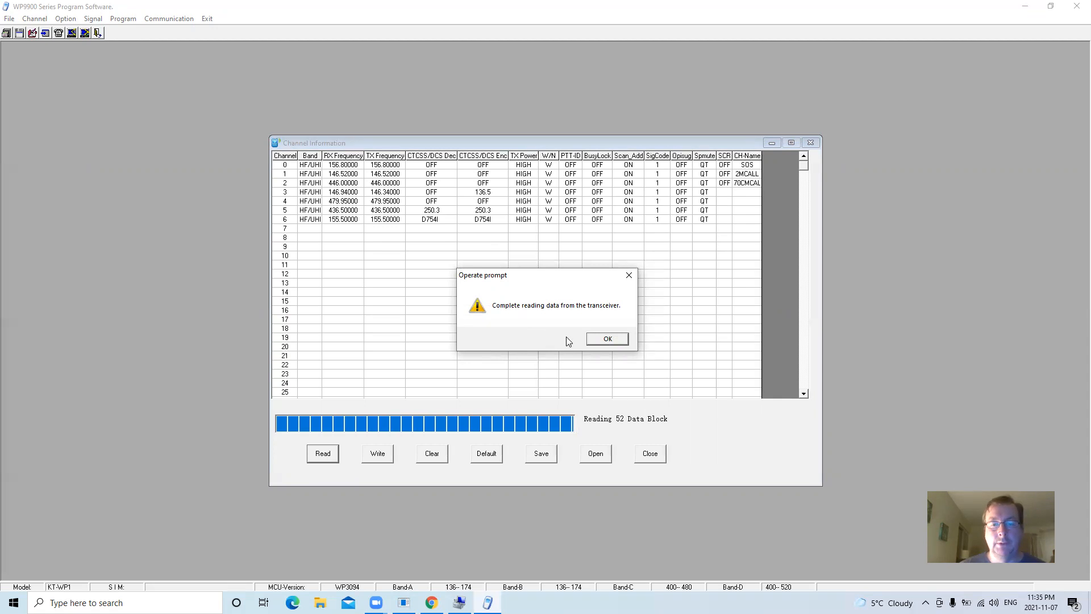
left_click(607, 339)
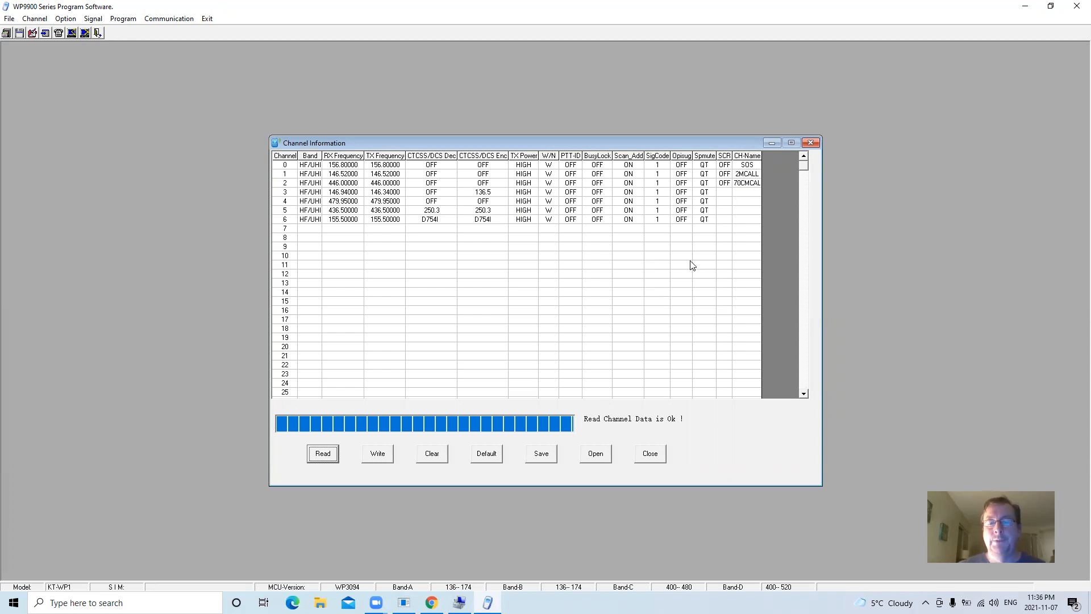
Examine the available CTCSS/DCS decode and encode tone options for channel 0 in the Channel Information table
left_click(395, 165)
left_click(450, 166)
left_click(451, 167)
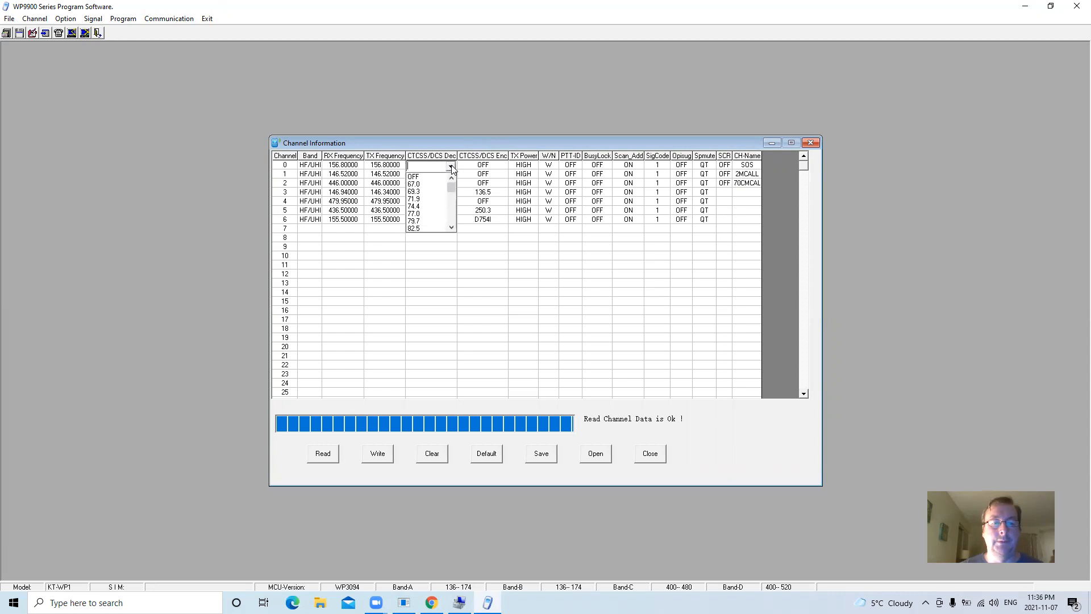
scroll(452, 218, "down", 10)
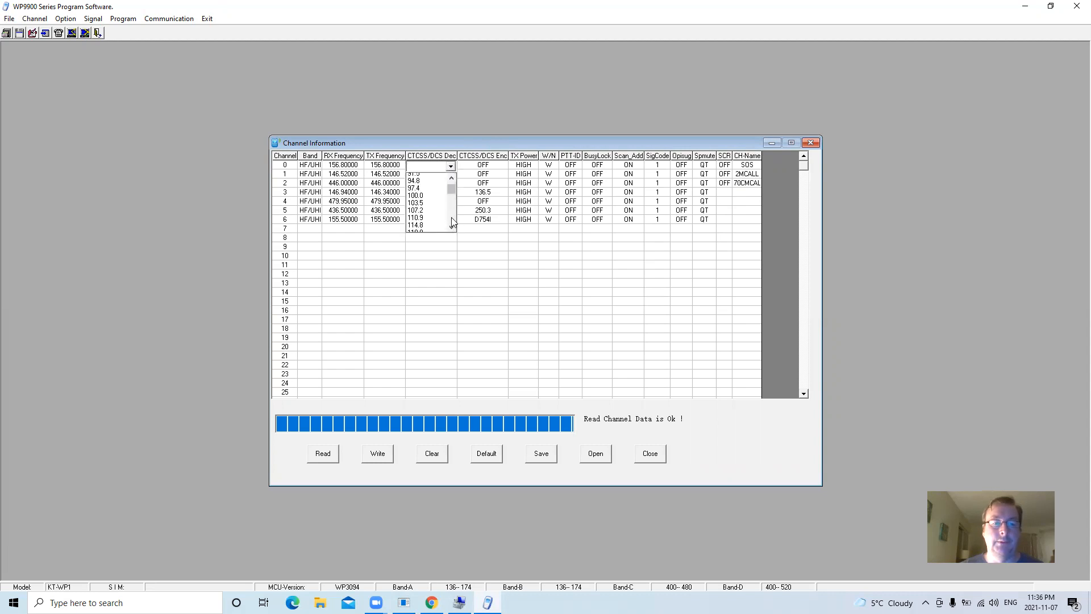
left_click(495, 264)
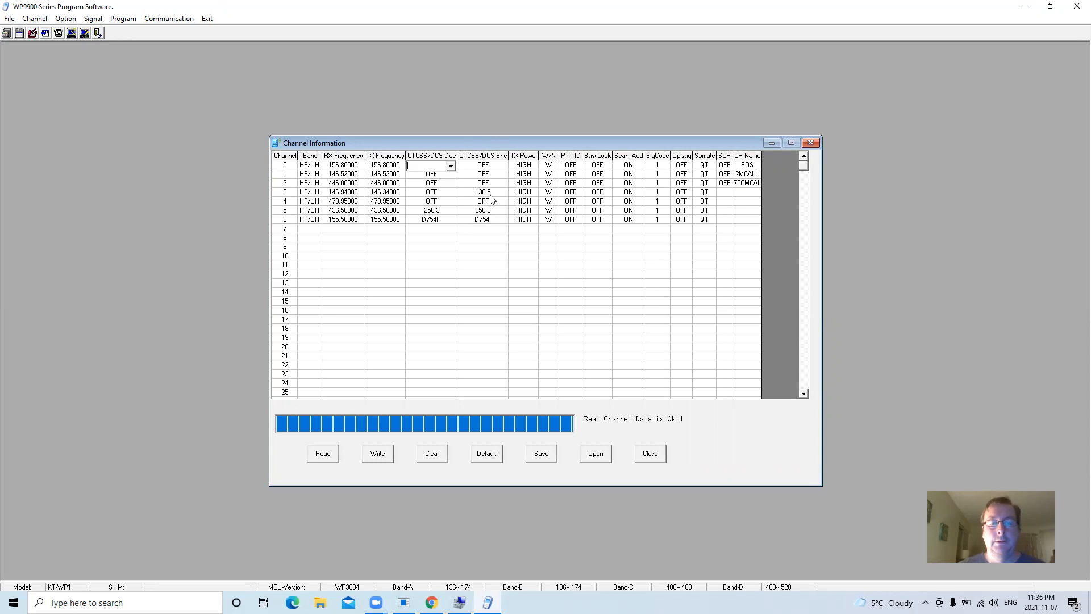
left_click(501, 168)
left_click(501, 169)
left_click(502, 167)
scroll(503, 219, "down", 9)
left_click(504, 219)
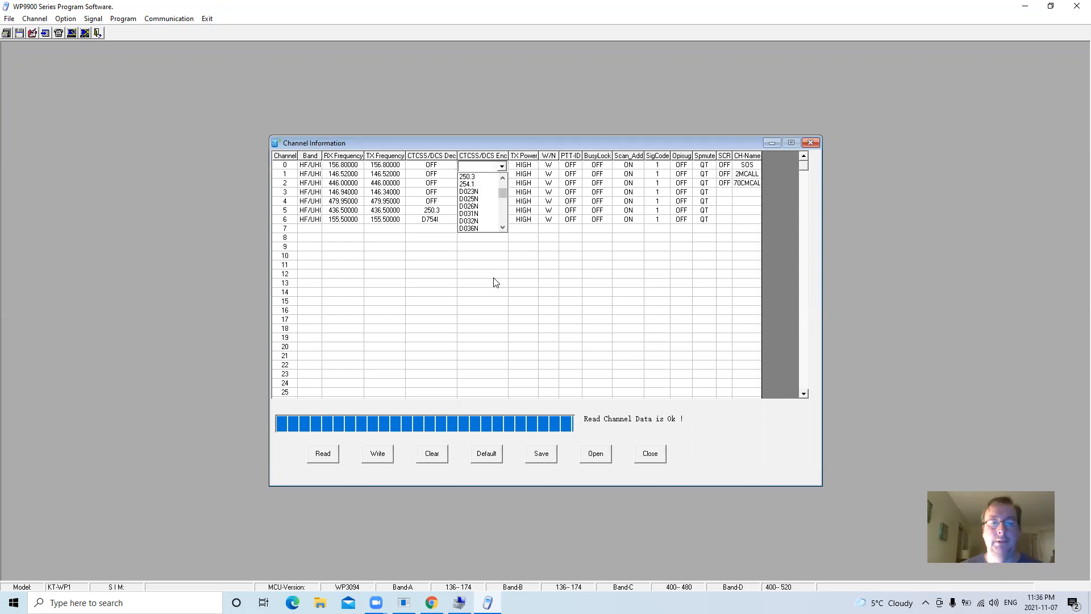
left_click(494, 277)
Review the TX Power and W/N bandwidth options available for channel 0
left_click(525, 165)
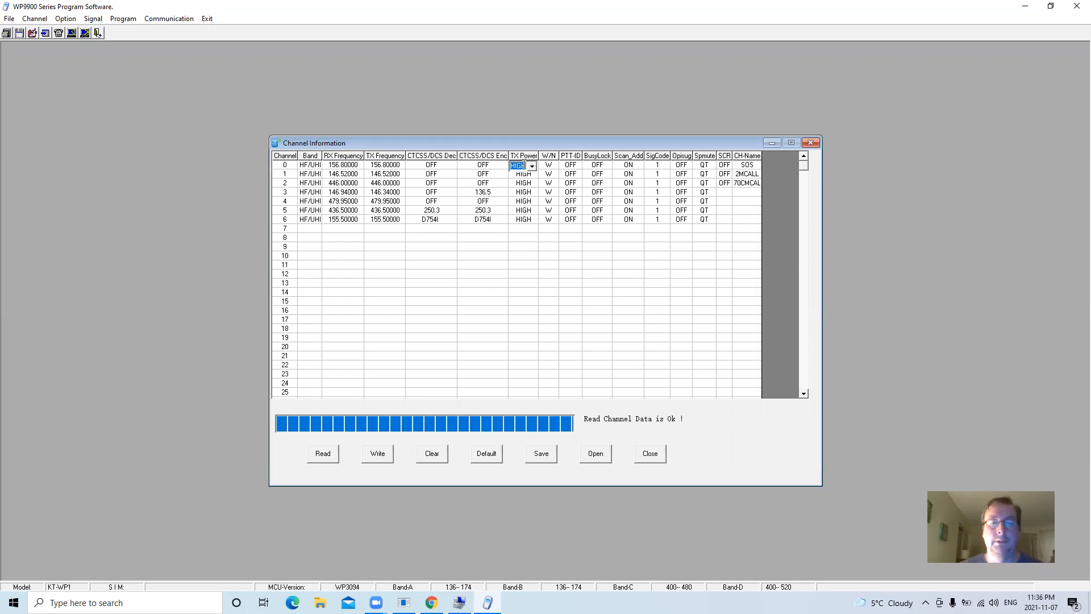
left_click(533, 166)
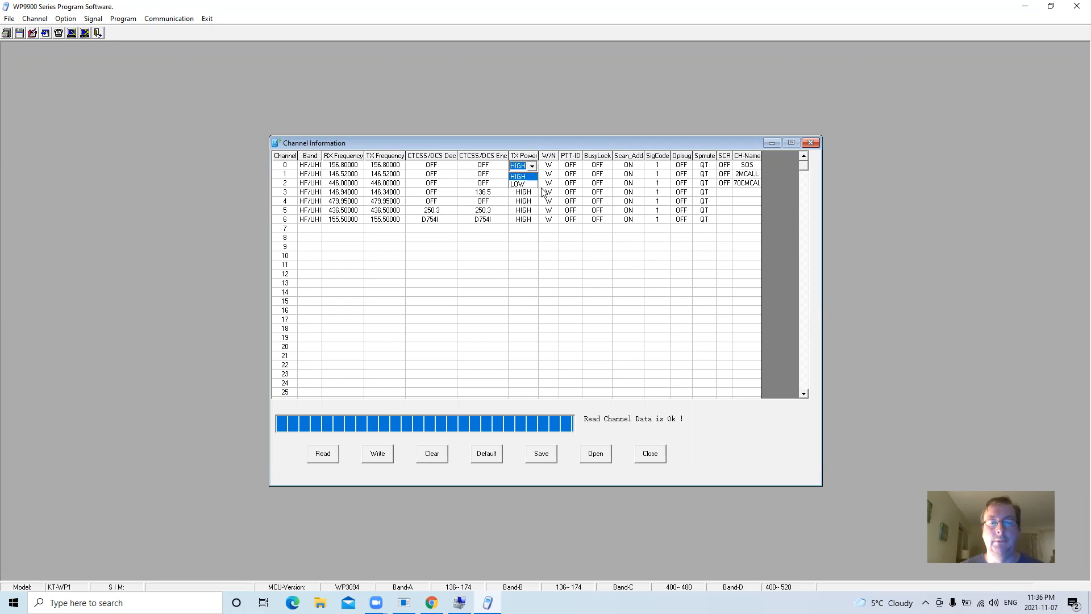
left_click(552, 163)
left_click(553, 163)
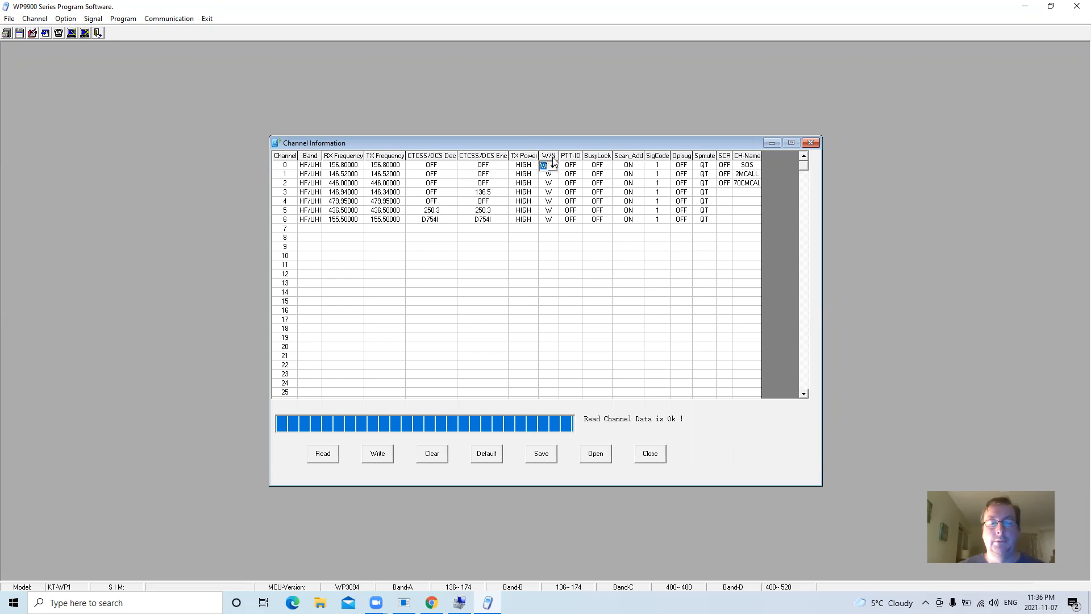
left_click(552, 166)
left_click(554, 255)
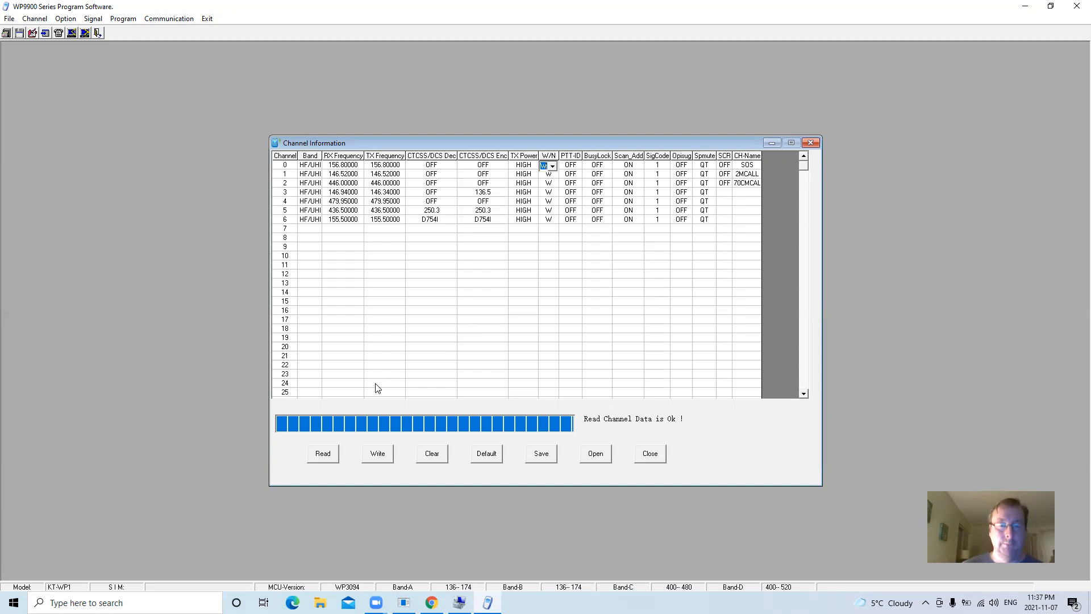
Write the Channel Information table to the connected transceiver and acknowledge the completion
left_click(378, 455)
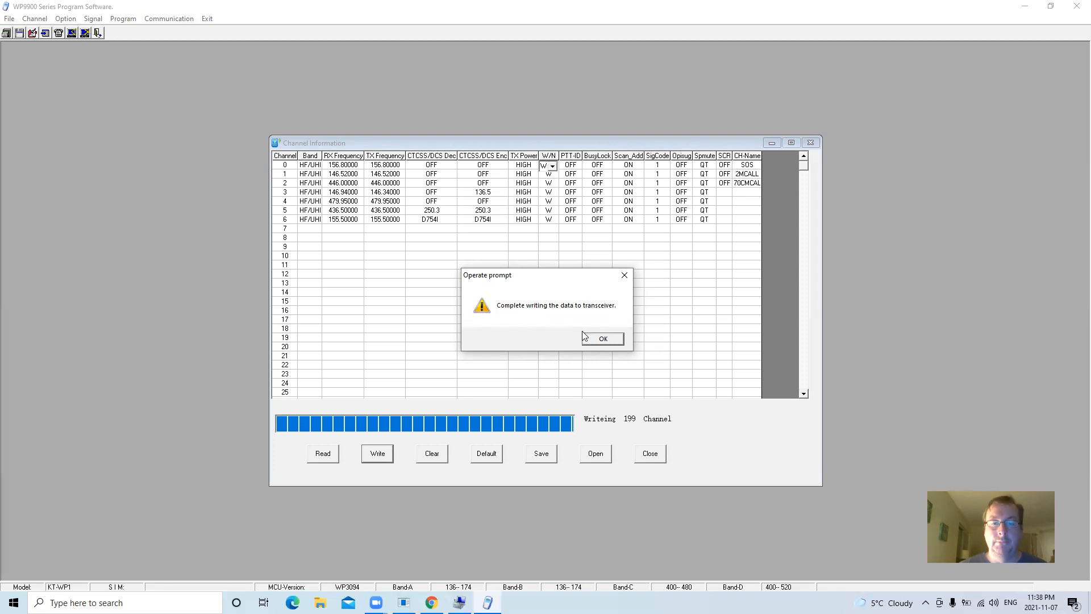
left_click(603, 340)
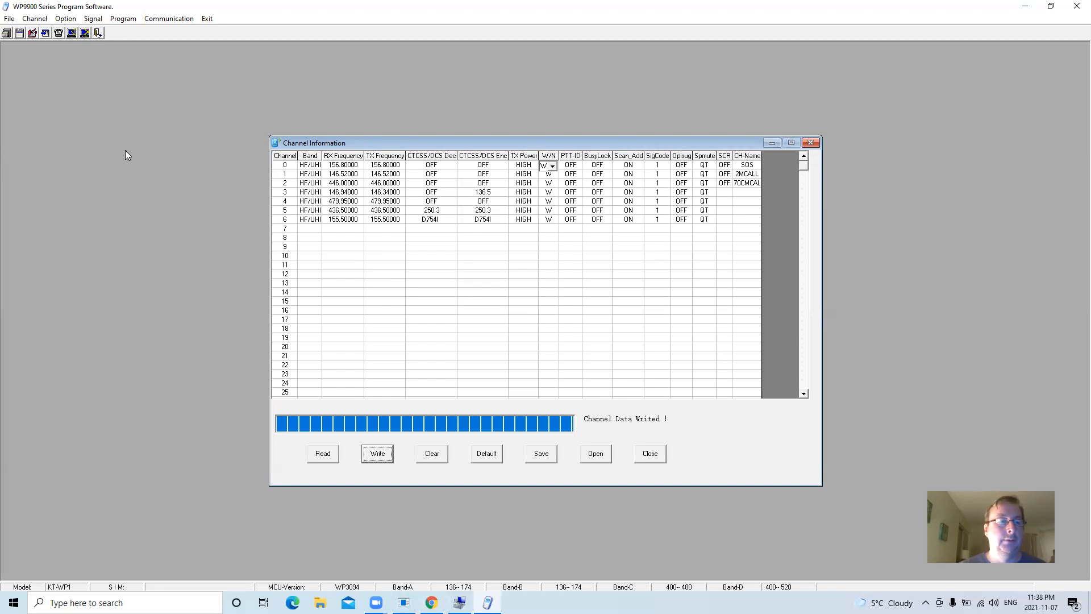
Open Optional Features and examine the power-on message field and the A Channel Disp Way choices
left_click(32, 33)
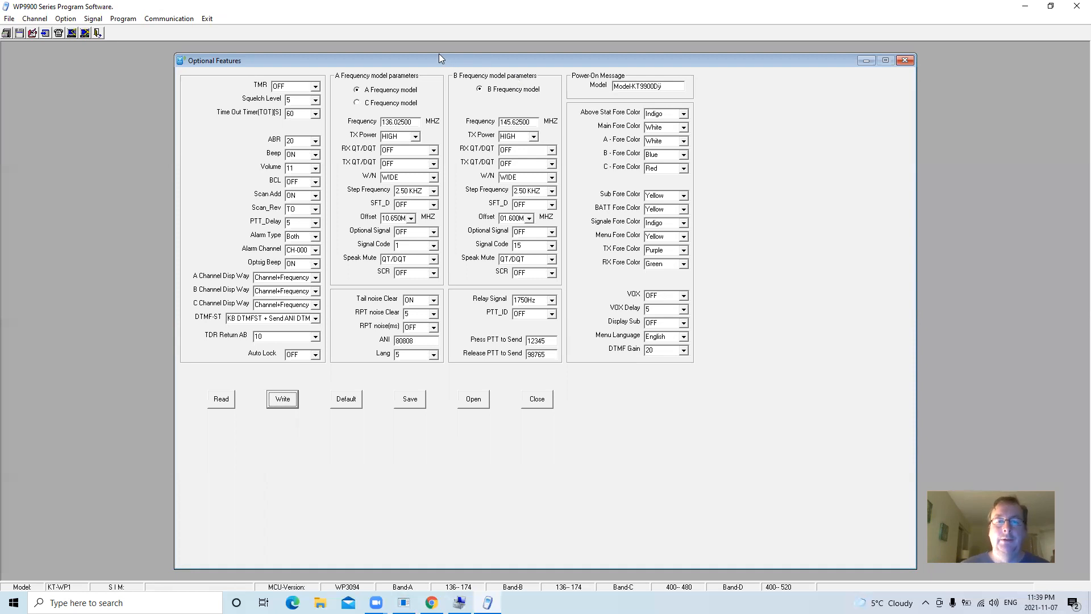
left_click(666, 85)
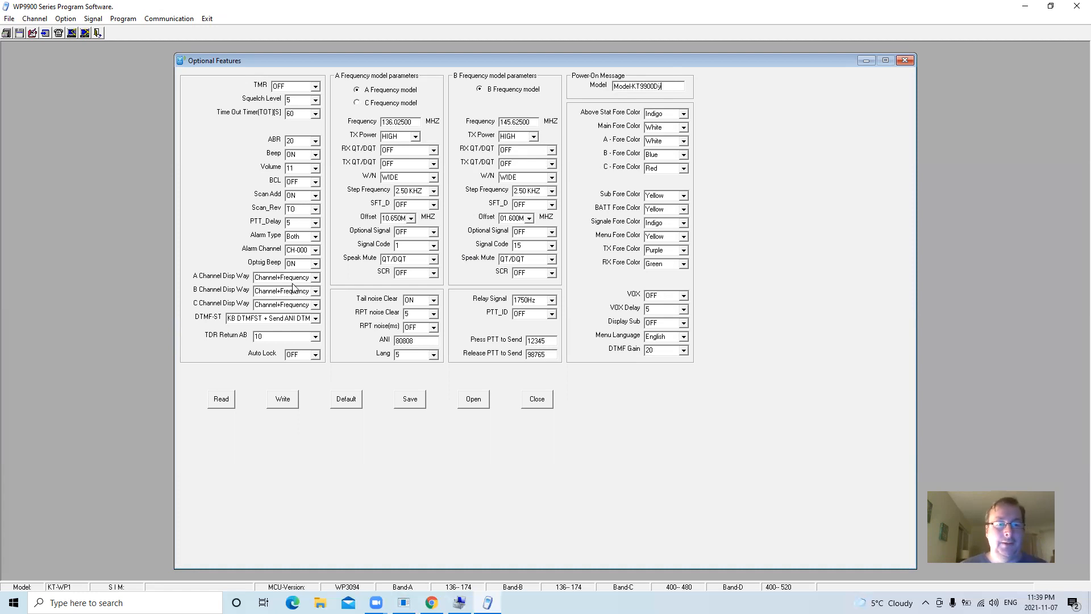
left_click(315, 280)
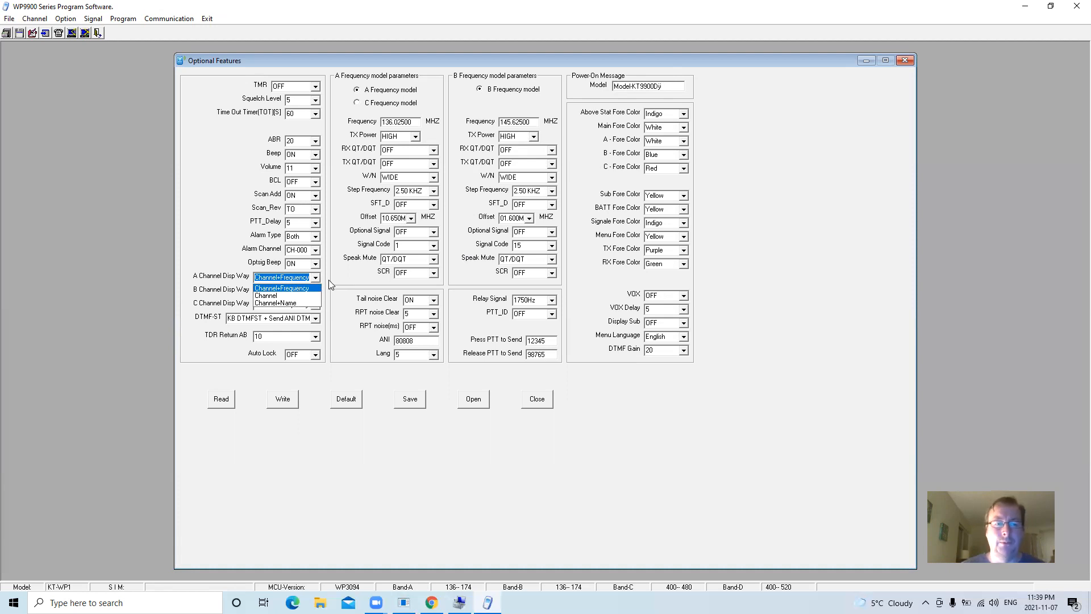
left_click(331, 281)
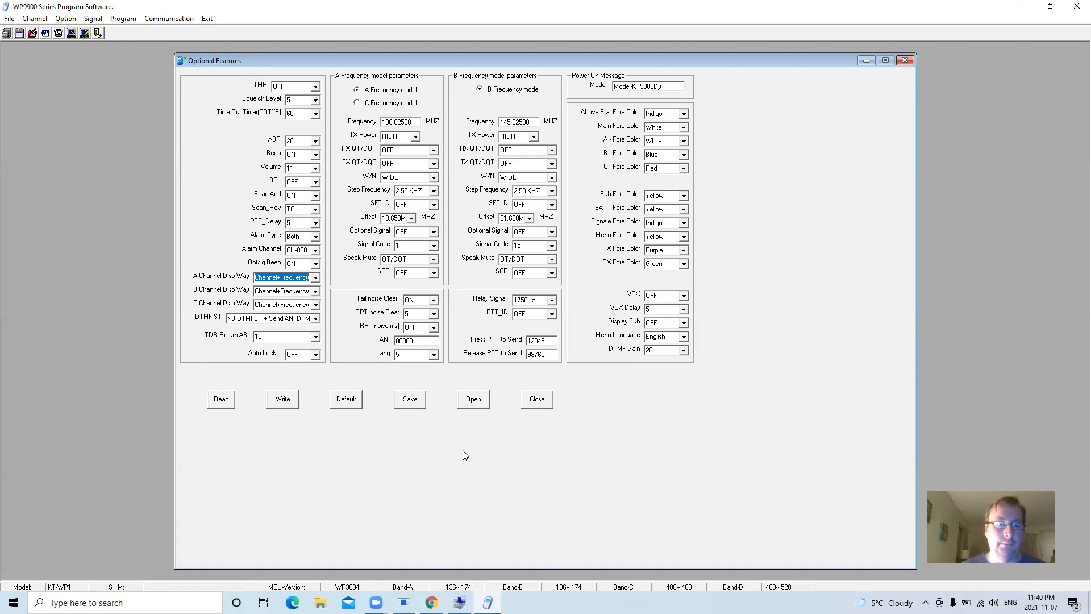
Read the optional parameters from the transceiver, close and reopen Optional Features, and read them a second time
left_click(221, 400)
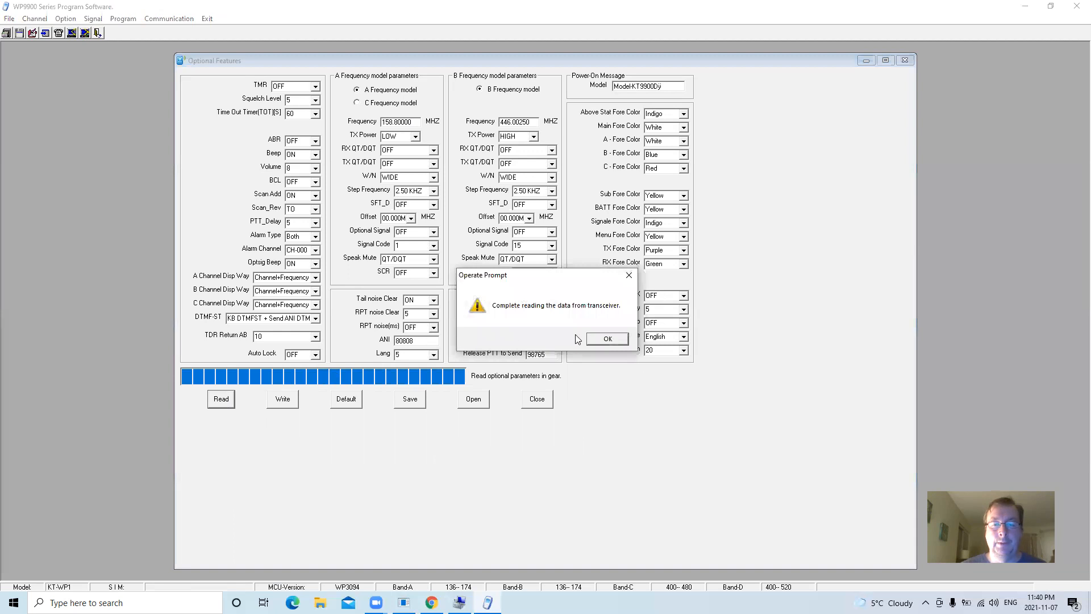
left_click(607, 341)
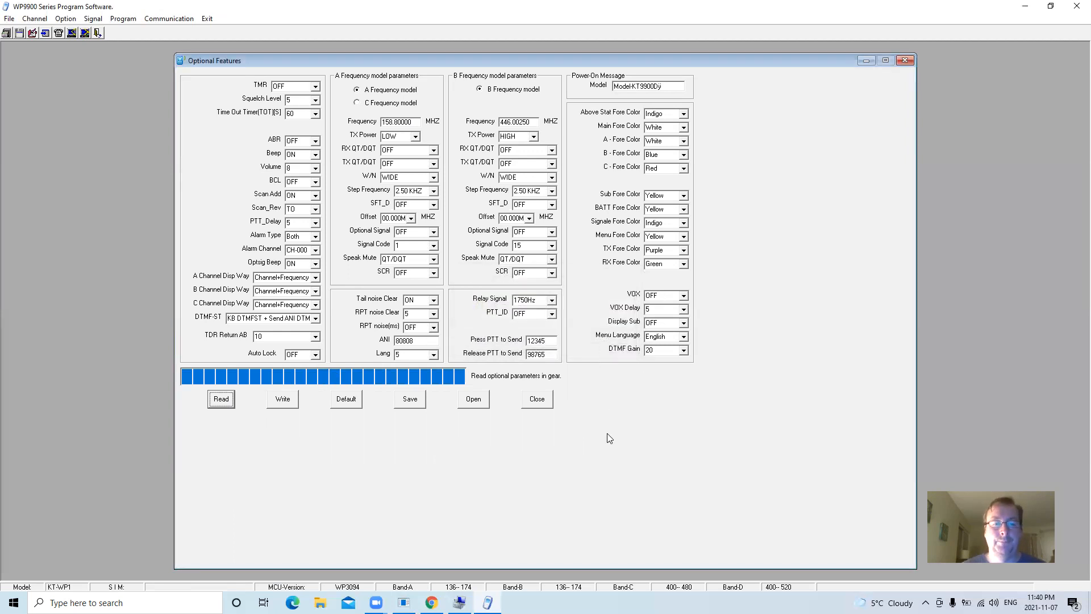
left_click(539, 400)
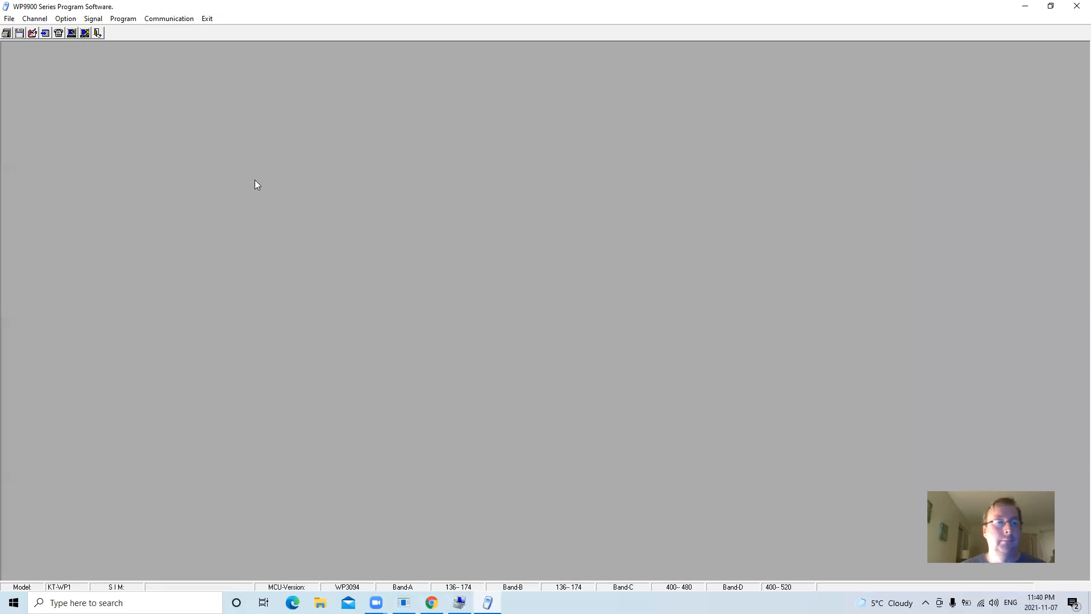
left_click(32, 33)
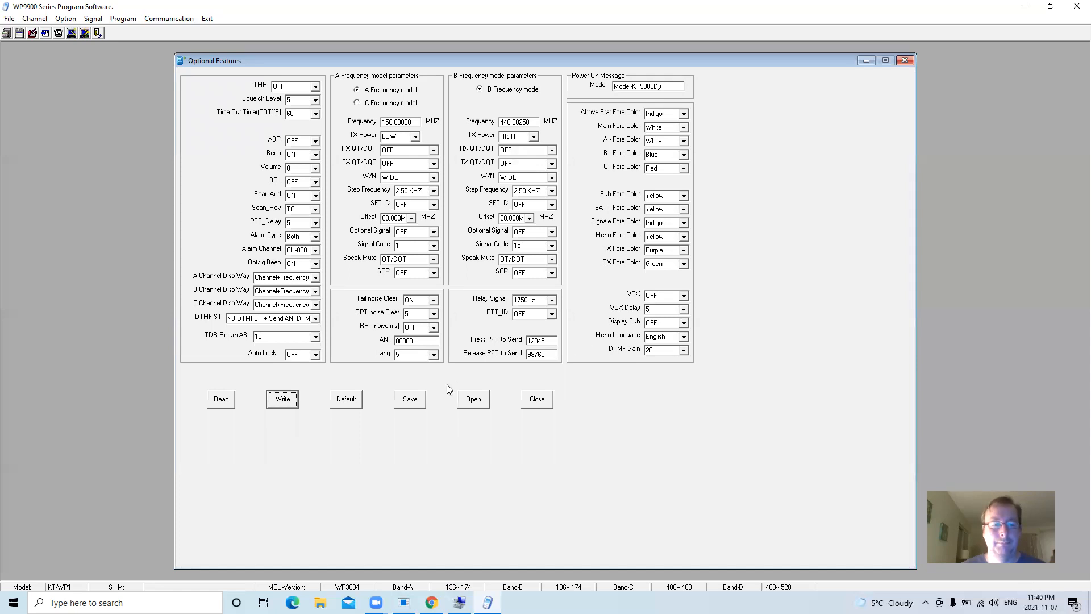
left_click(222, 401)
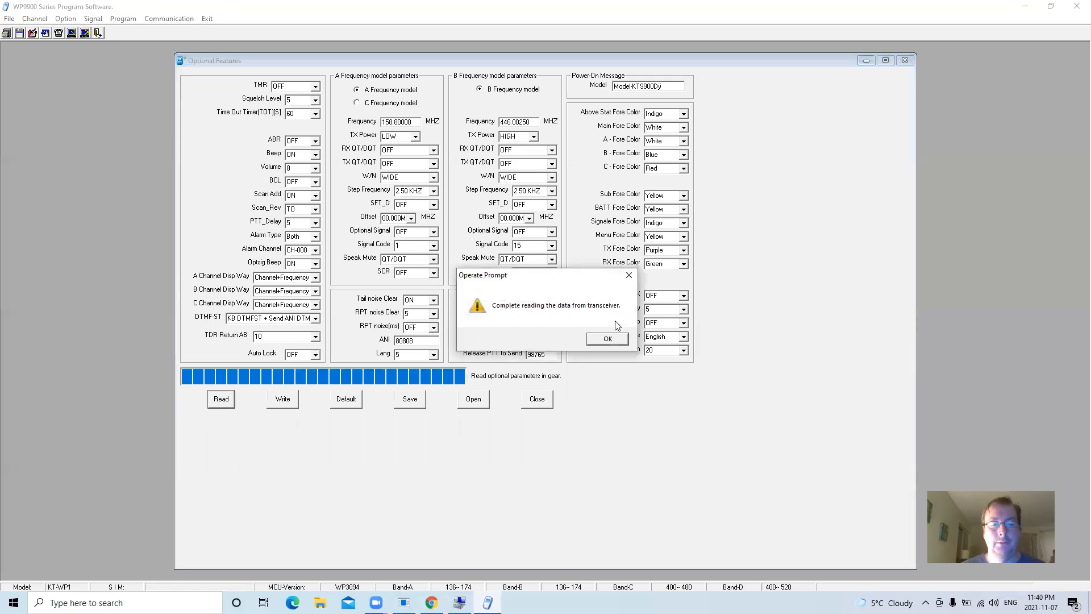
left_click(608, 338)
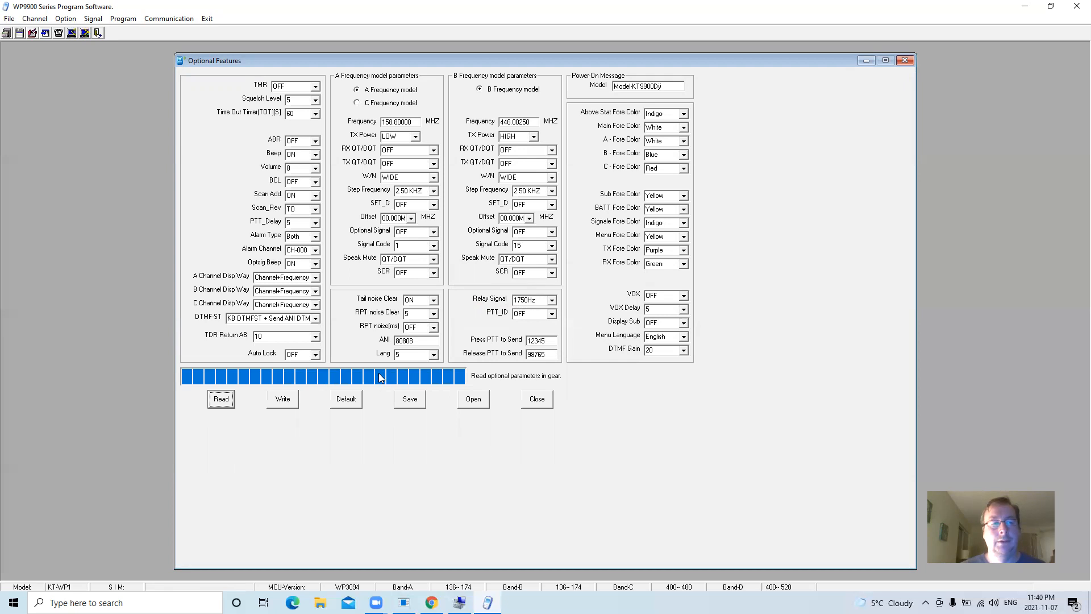
Read the full data set from the radio with Read Data From Radio and close its dialog
left_click(72, 33)
left_click(423, 259)
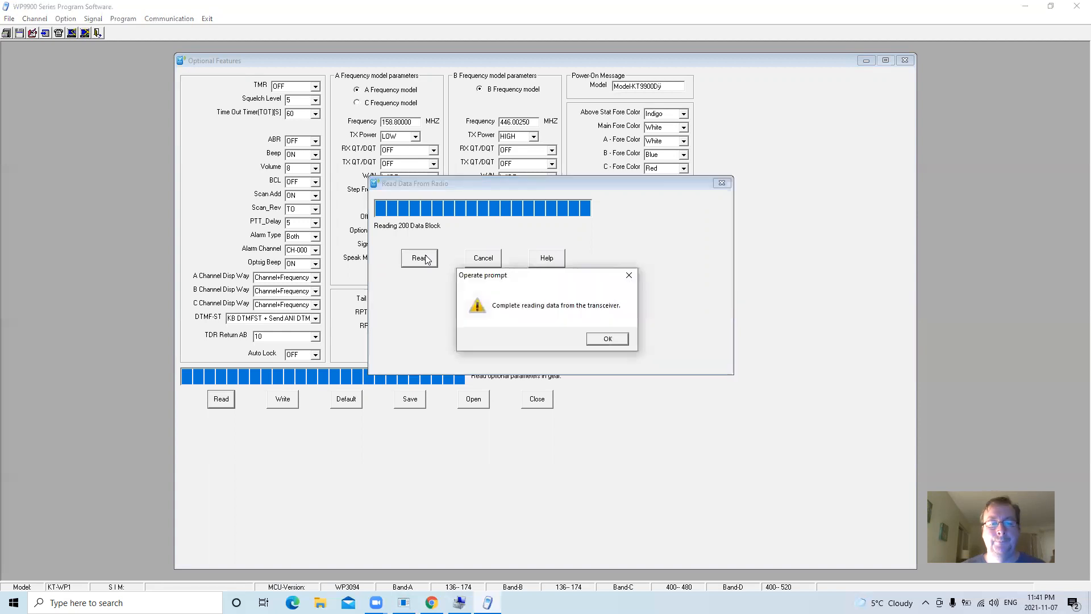
left_click(607, 340)
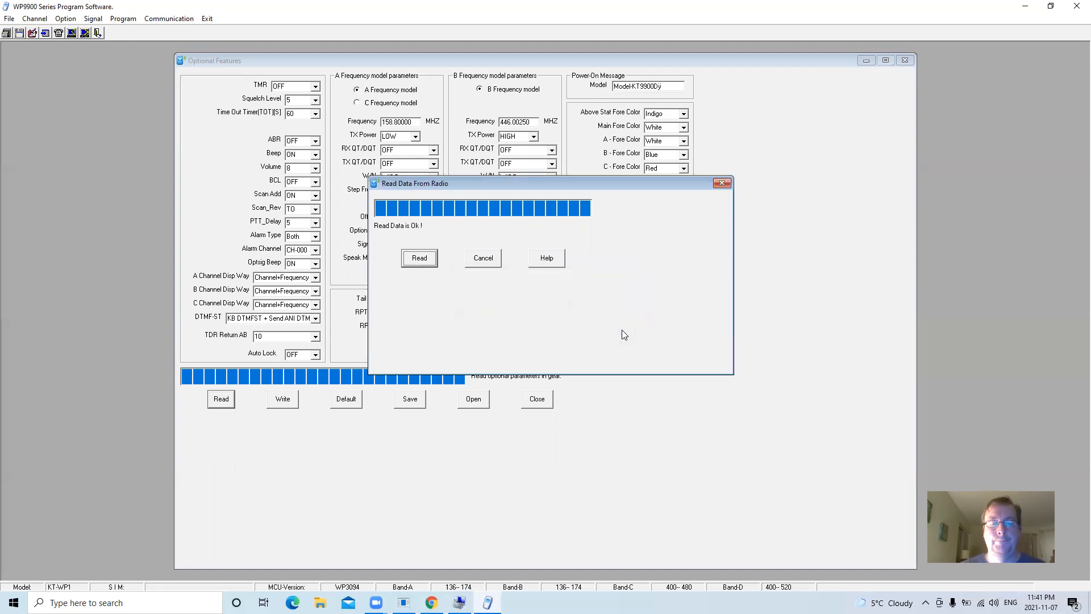
left_click(722, 183)
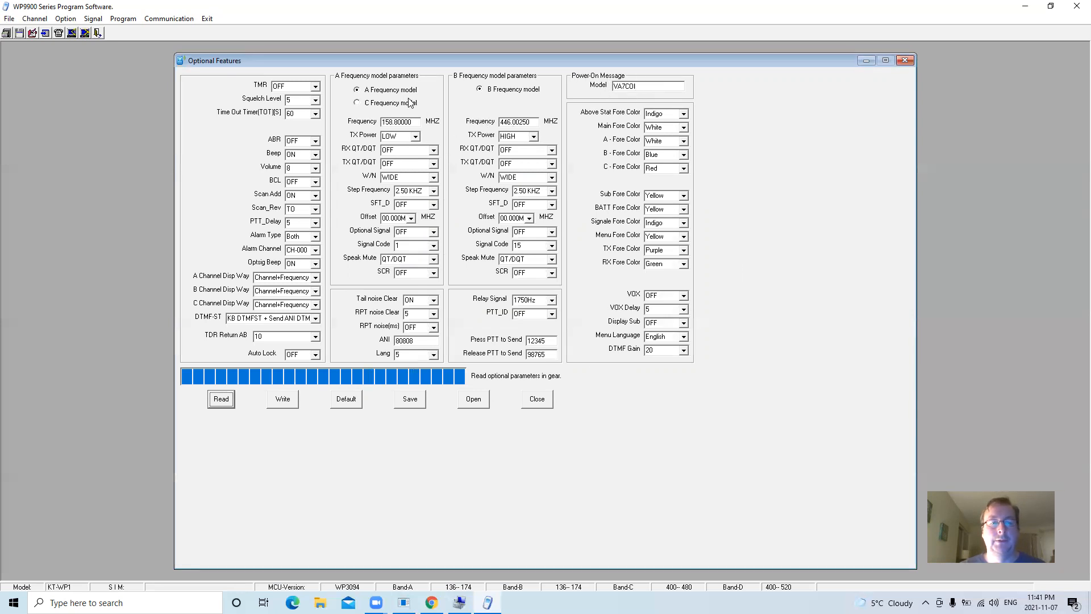
Show the C frequency model parameters and set the A, B and C Channel Disp Way options to Channel+Name
left_click(357, 103)
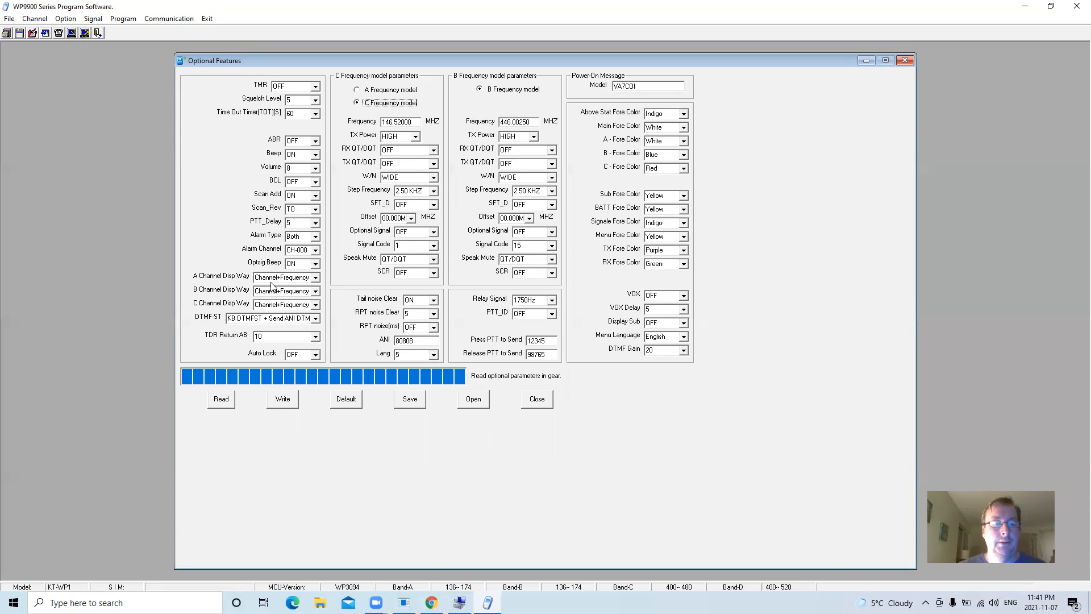
left_click(316, 277)
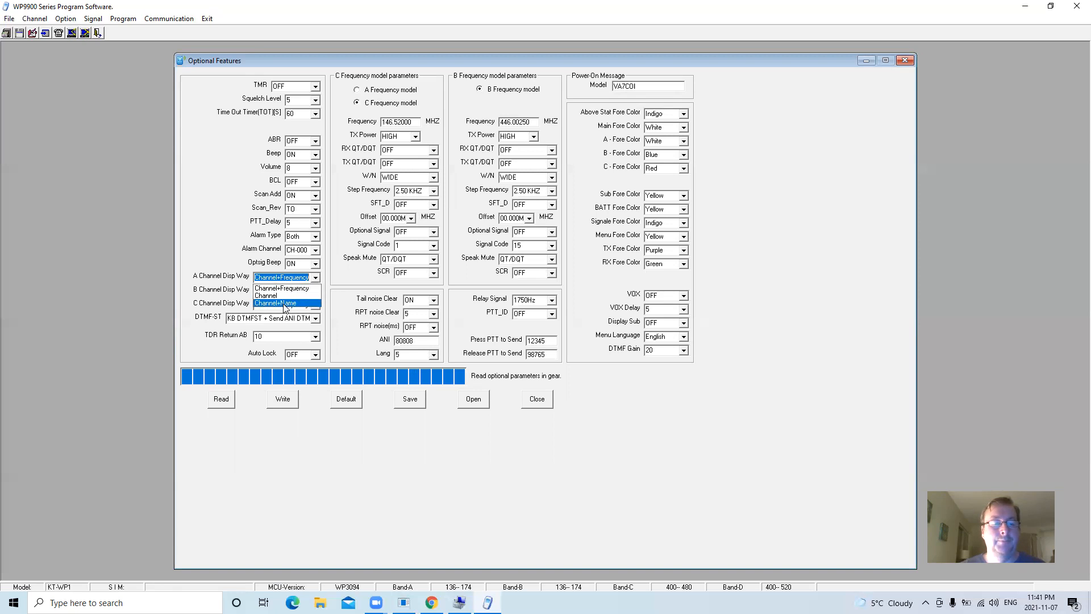
left_click(284, 303)
left_click(316, 291)
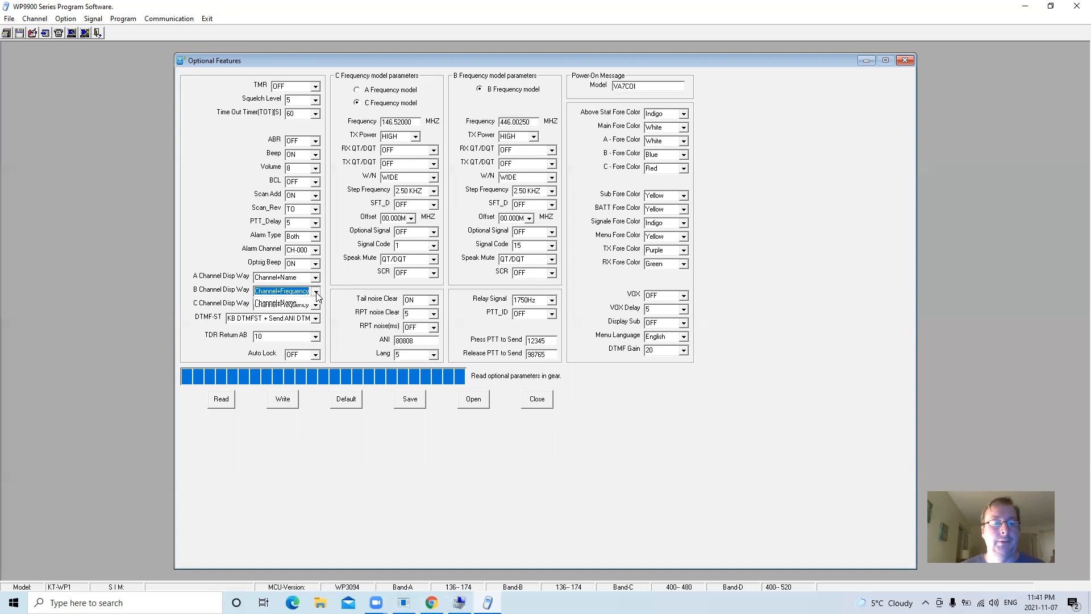
left_click(287, 316)
left_click(316, 305)
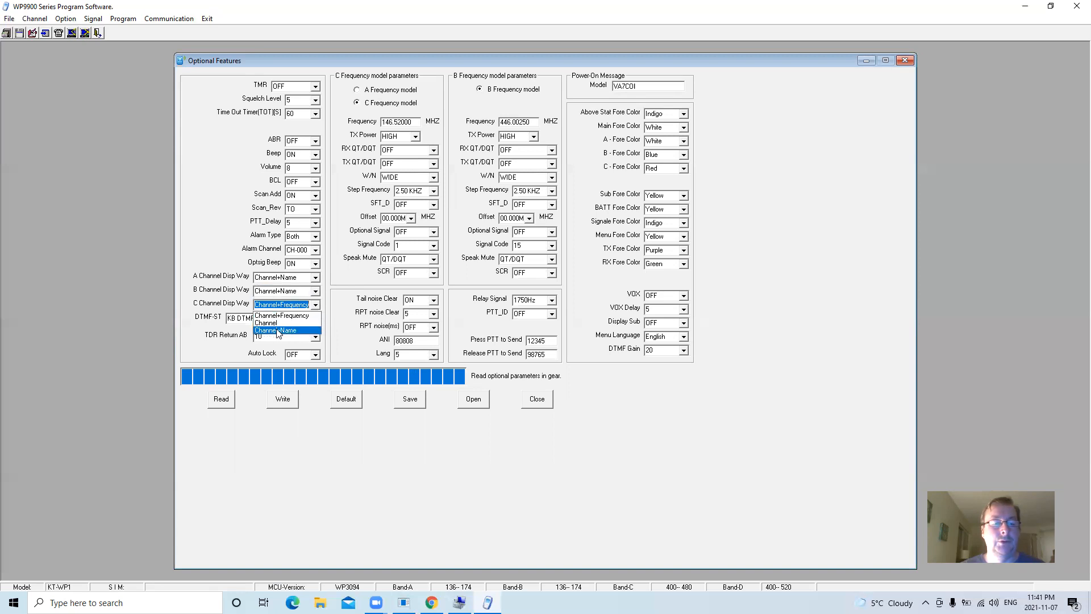
left_click(278, 330)
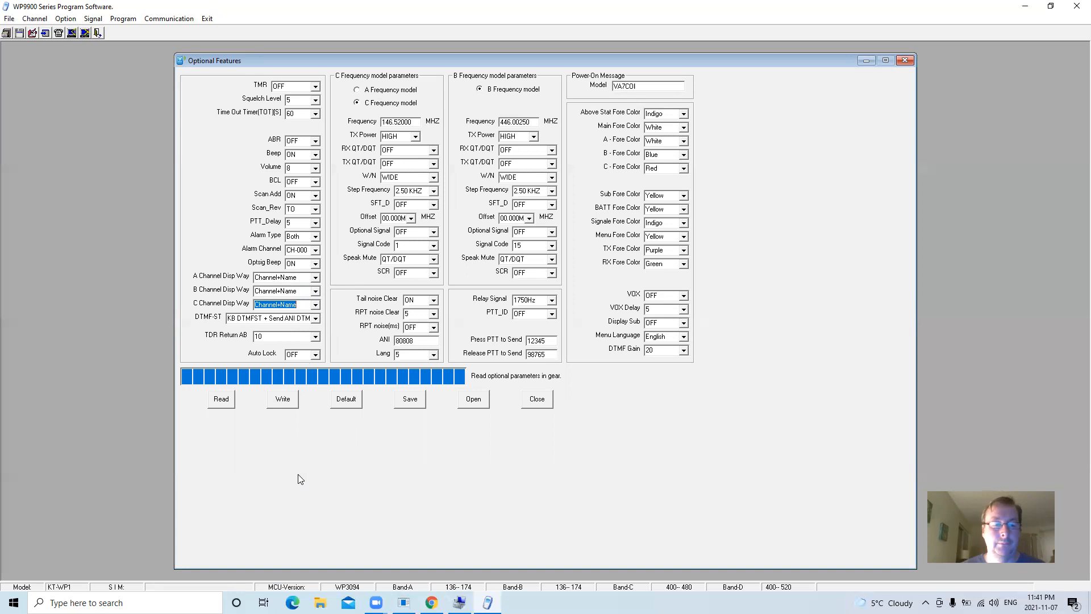
Write the optional parameters to the transceiver and acknowledge the completion
left_click(280, 401)
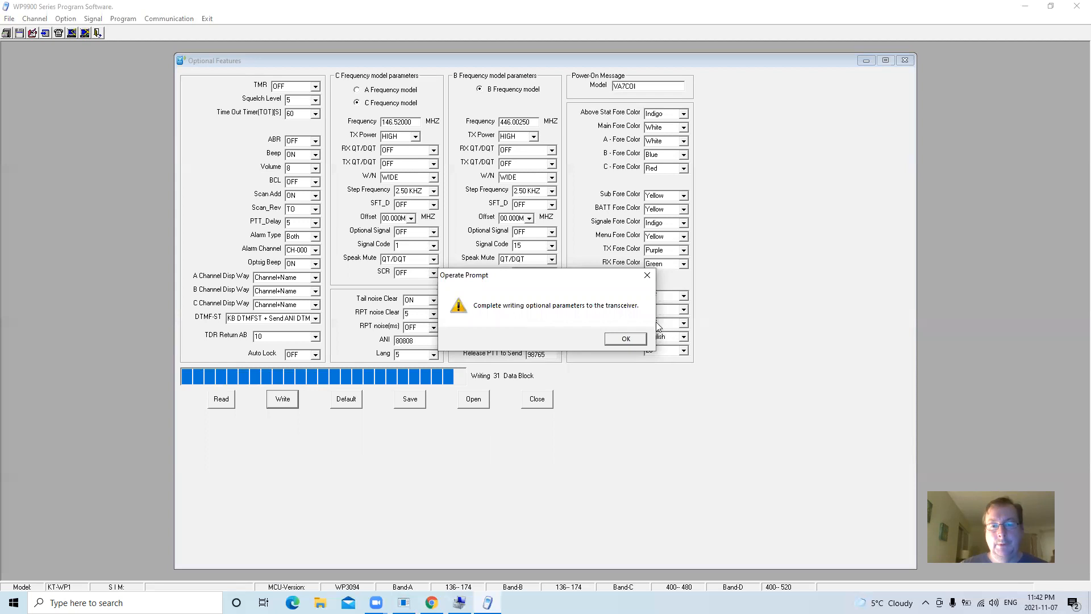
left_click(626, 339)
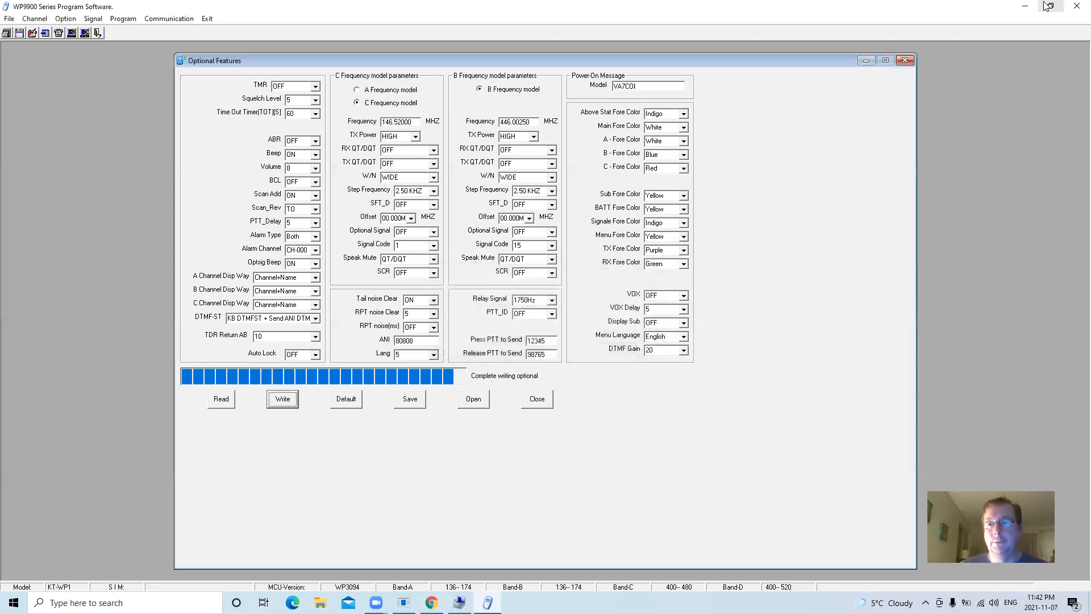
Switch to Computer Management, open the port settings of the USB-SERIAL CH340 (COM5) device, and set its bits per second to 75
left_click(1027, 8)
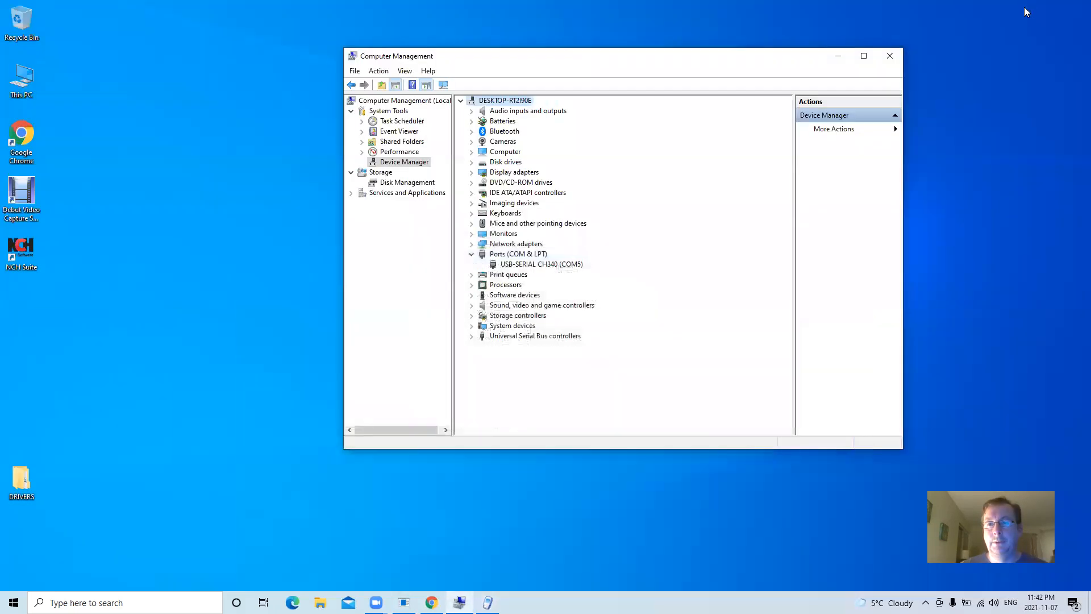
double_click(529, 265)
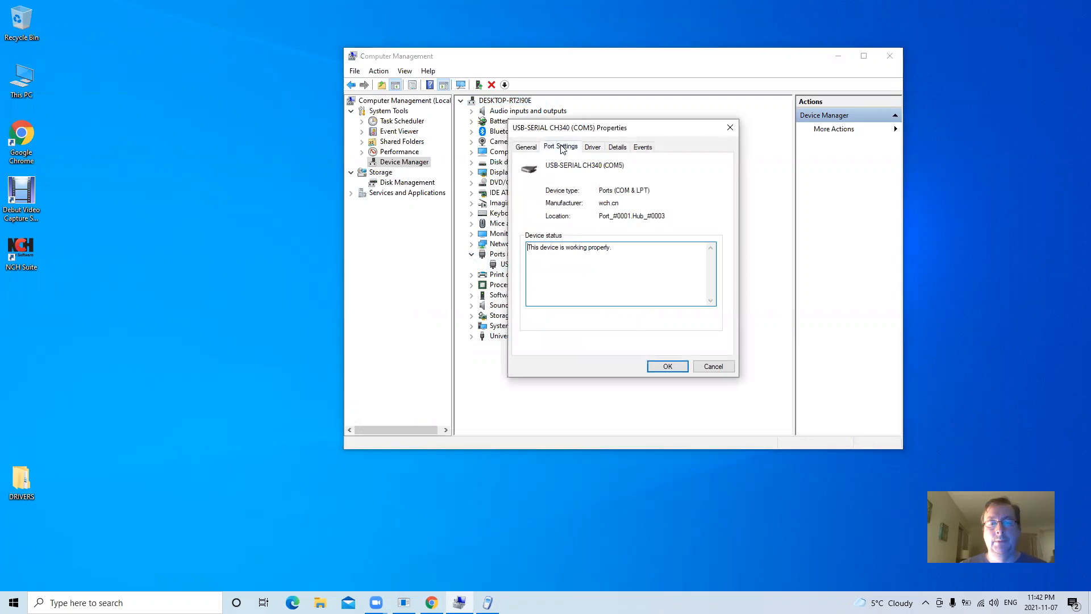
left_click(561, 147)
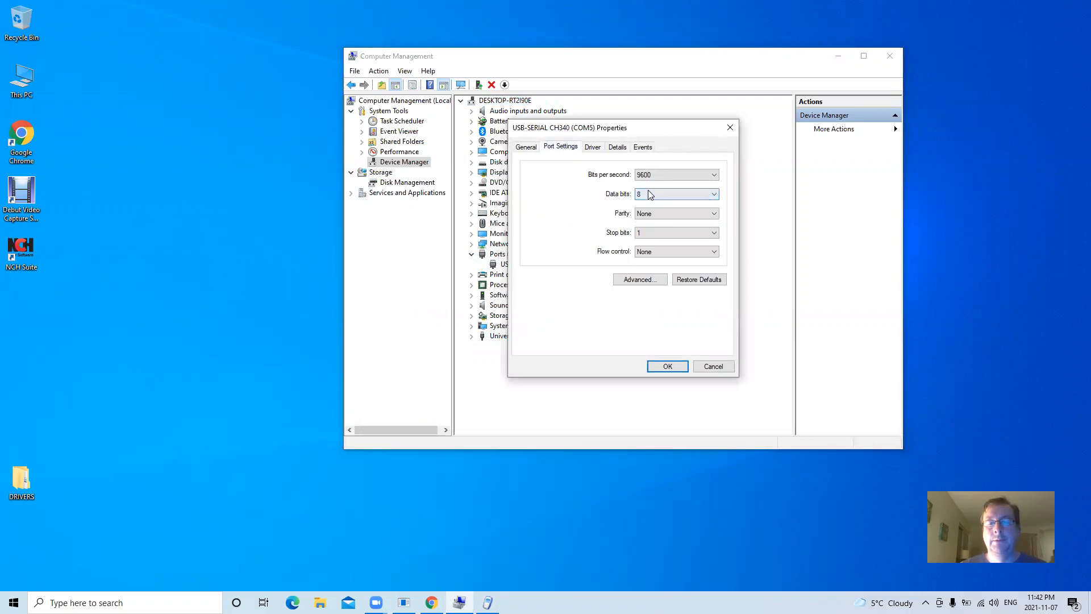
left_click(715, 175)
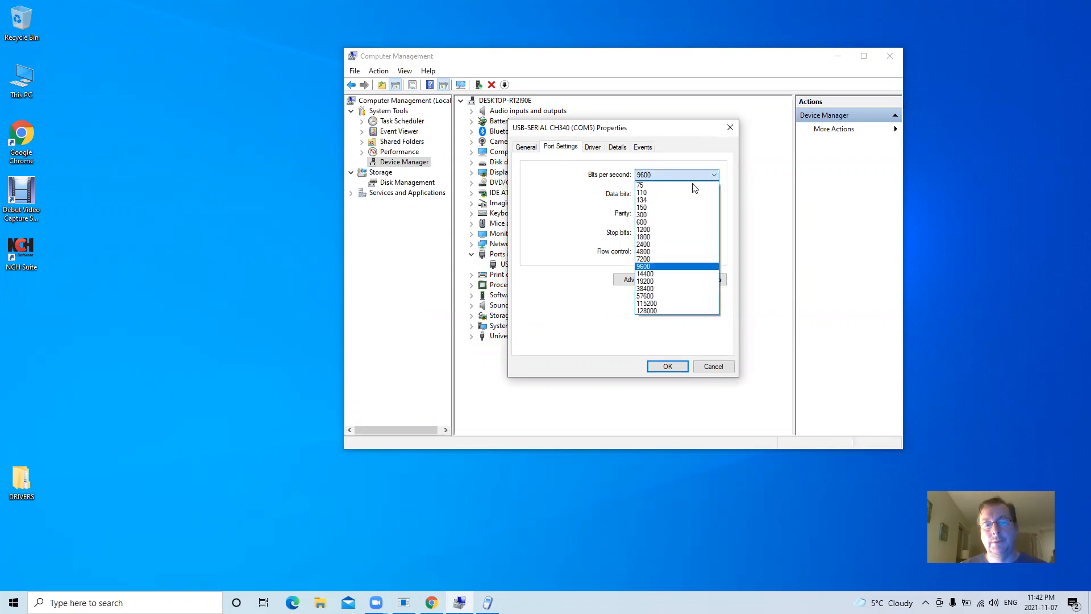
left_click(682, 188)
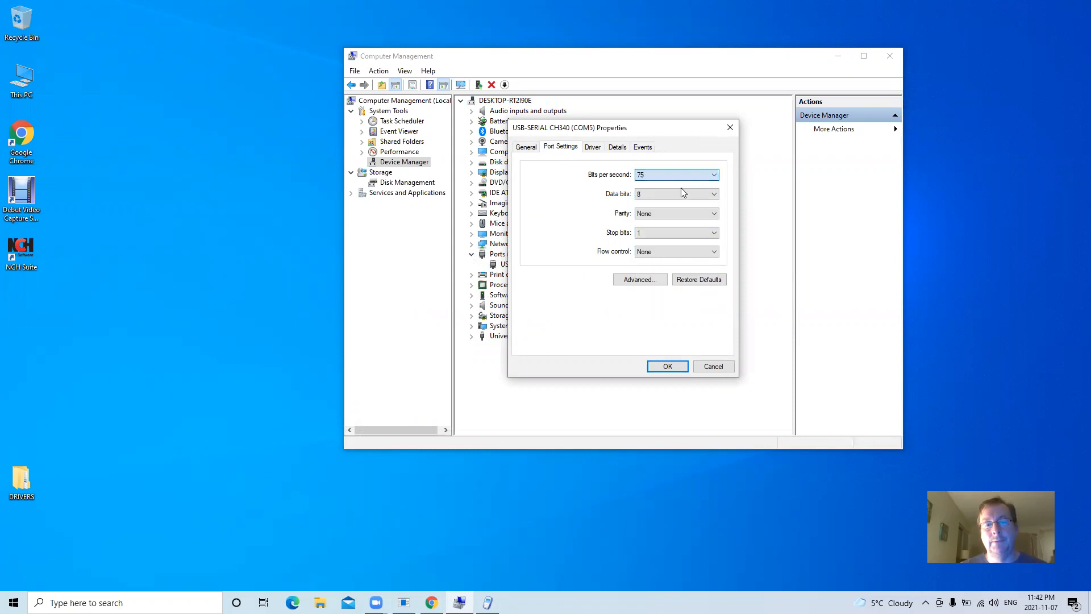
Set the COM5 advanced Receive Buffer and Transmit Buffer both to Low (1) and accept the device's properties
left_click(589, 149)
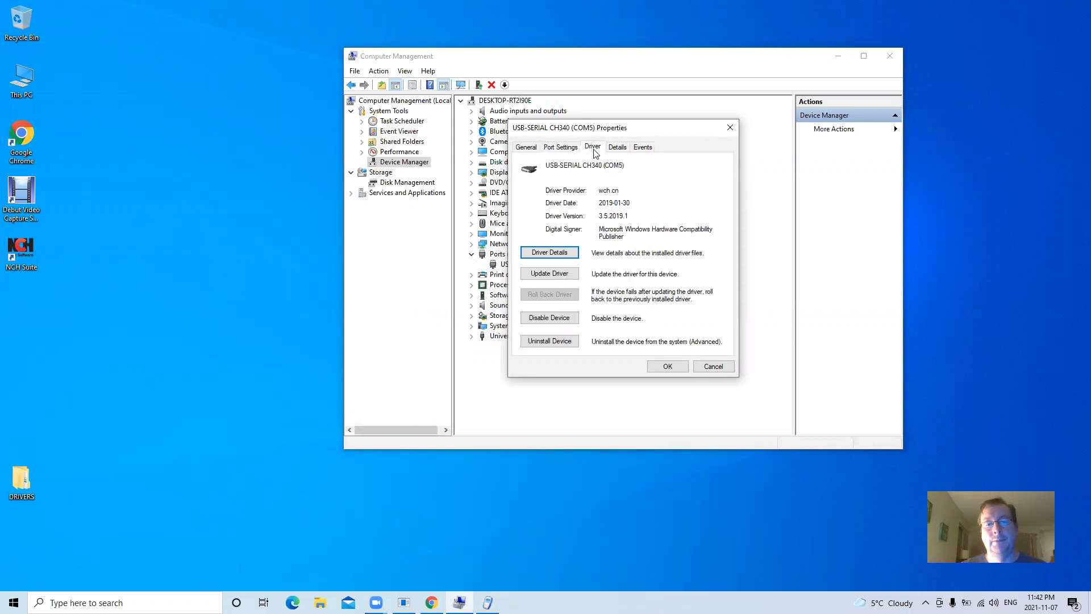
left_click(561, 147)
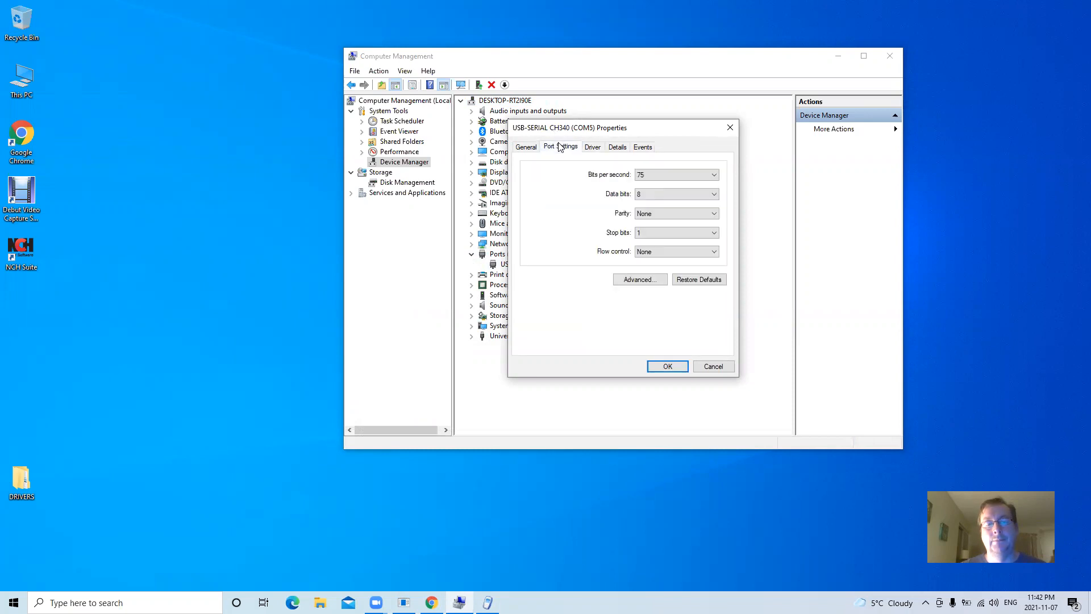
left_click(634, 280)
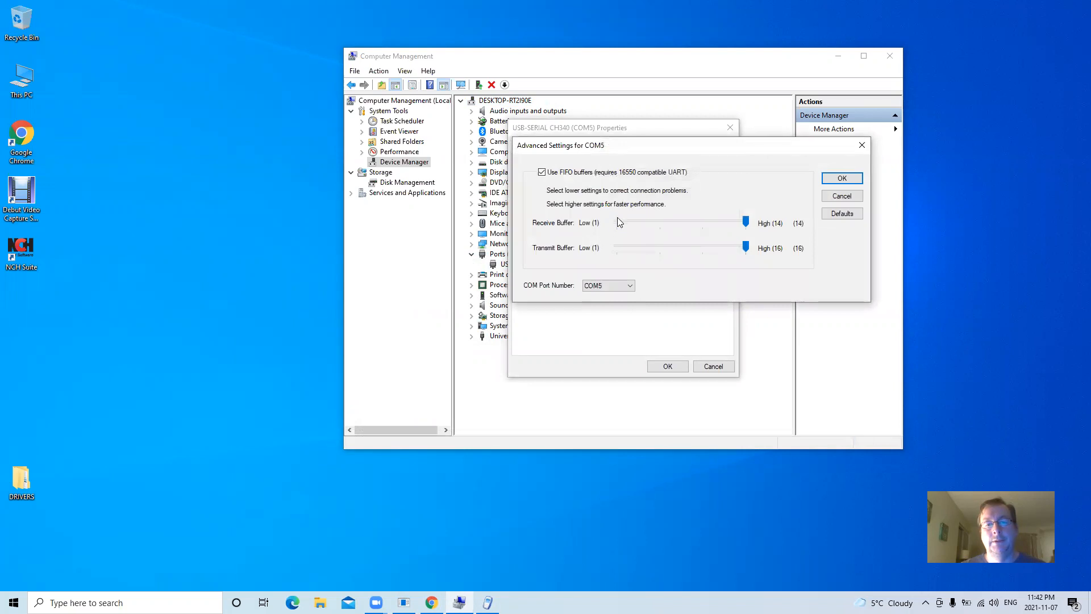
left_click(616, 222)
left_click(617, 246)
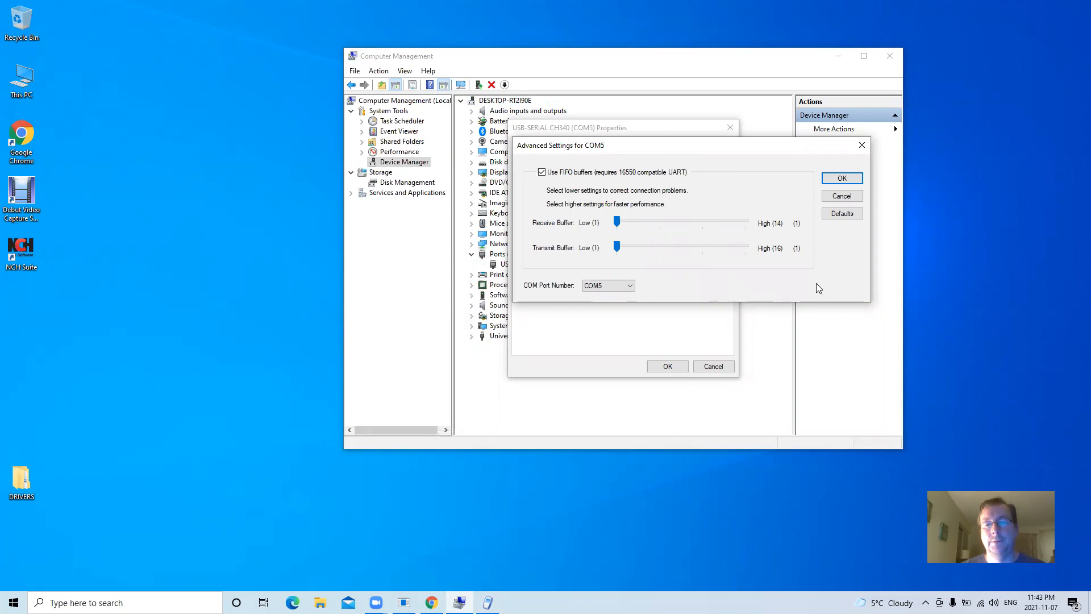
left_click(843, 178)
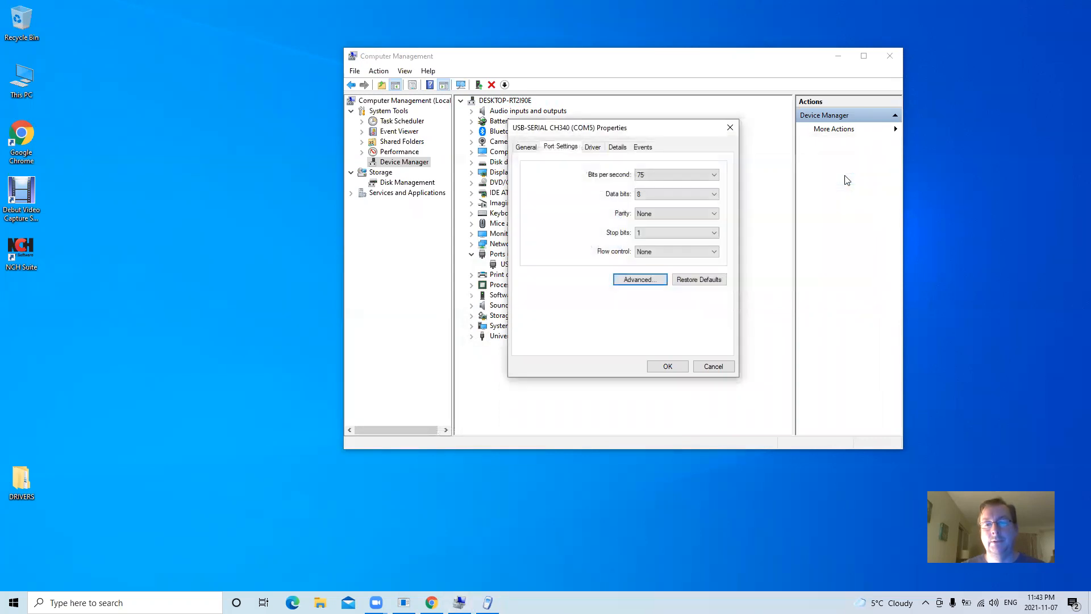
left_click(668, 366)
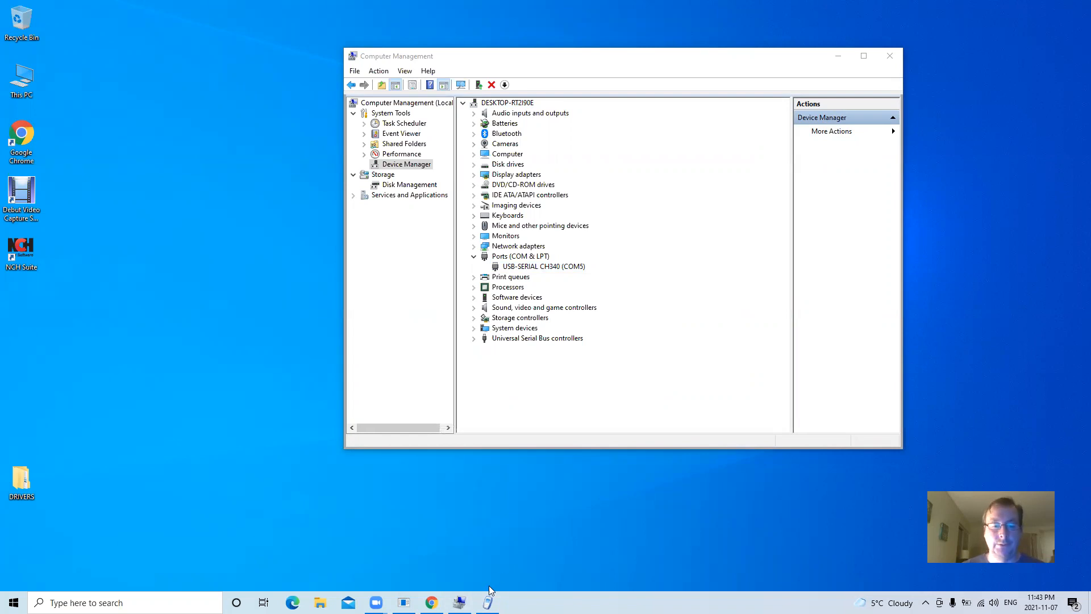
Switch back to the WP9900 Series Program Software and try to write the optional parameters to the transceiver
left_click(488, 602)
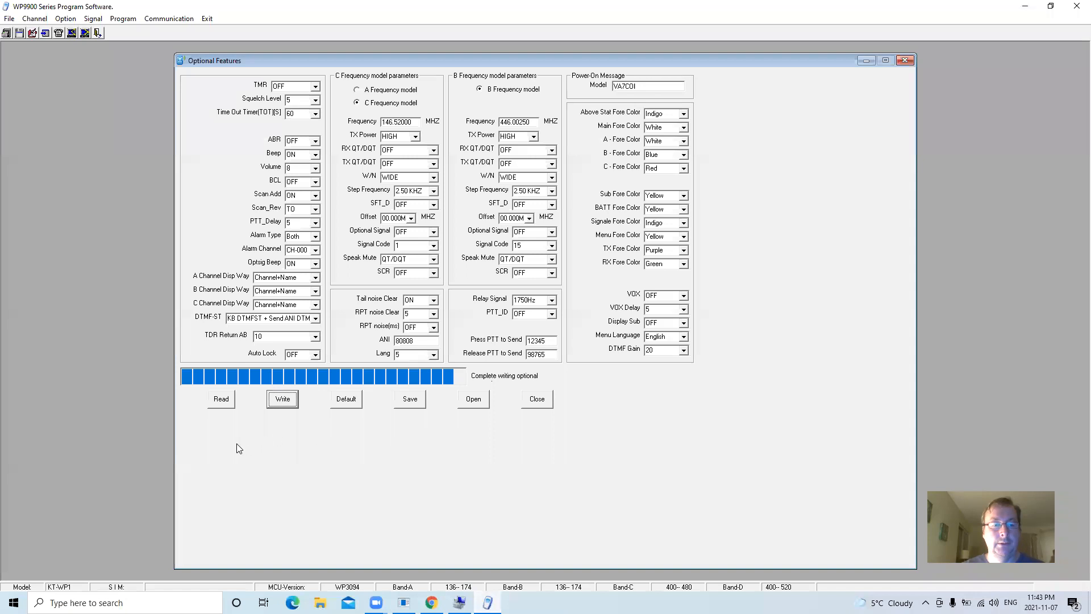
left_click(282, 401)
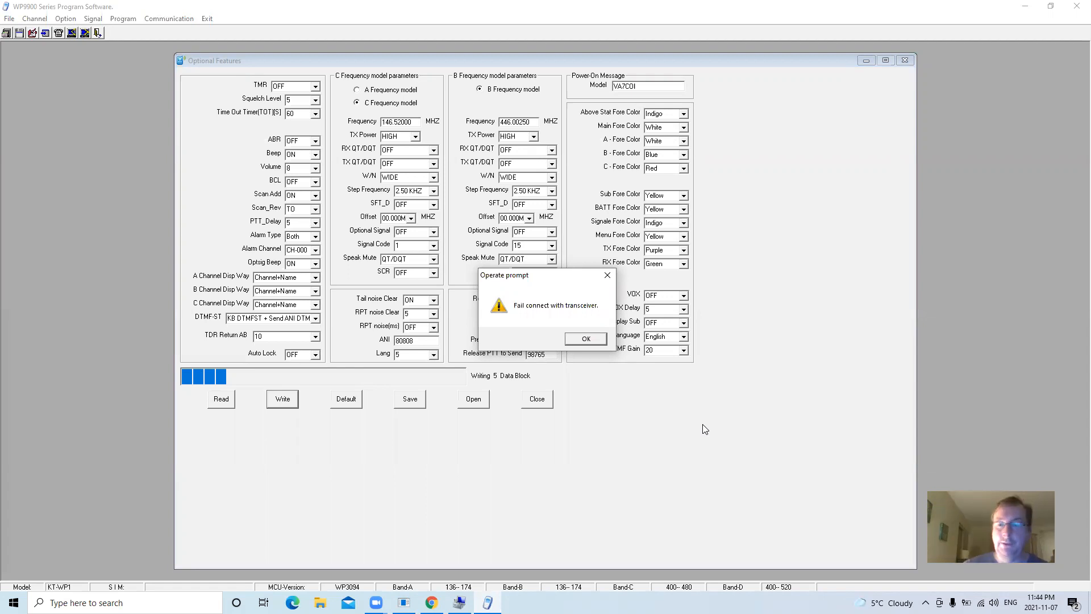
left_click(584, 338)
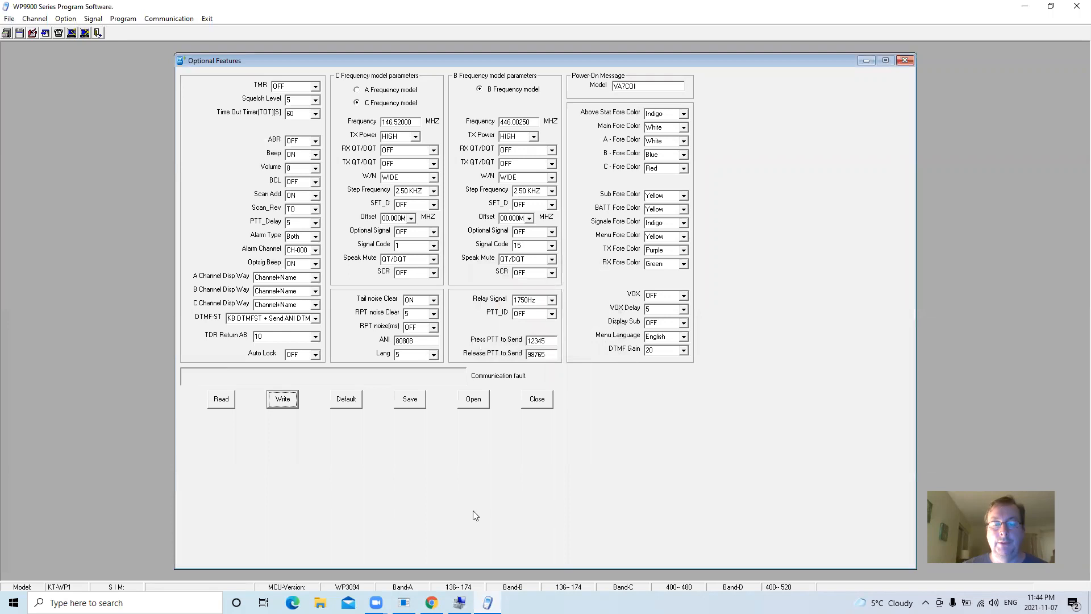
Write the optional parameters to the transceiver two more times, acknowledging the prompt after each write
left_click(282, 396)
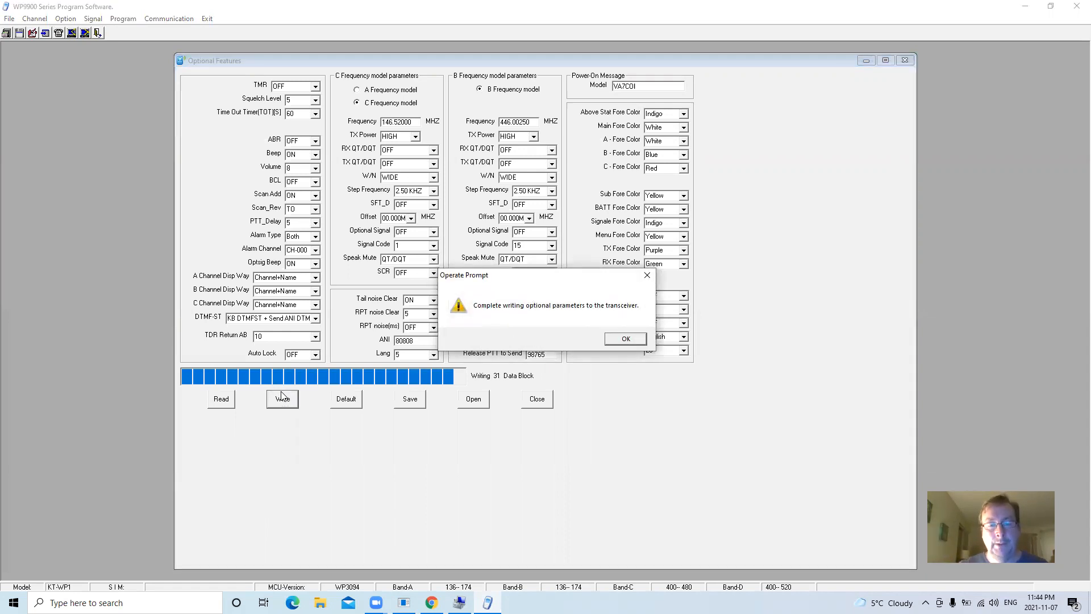
left_click(622, 341)
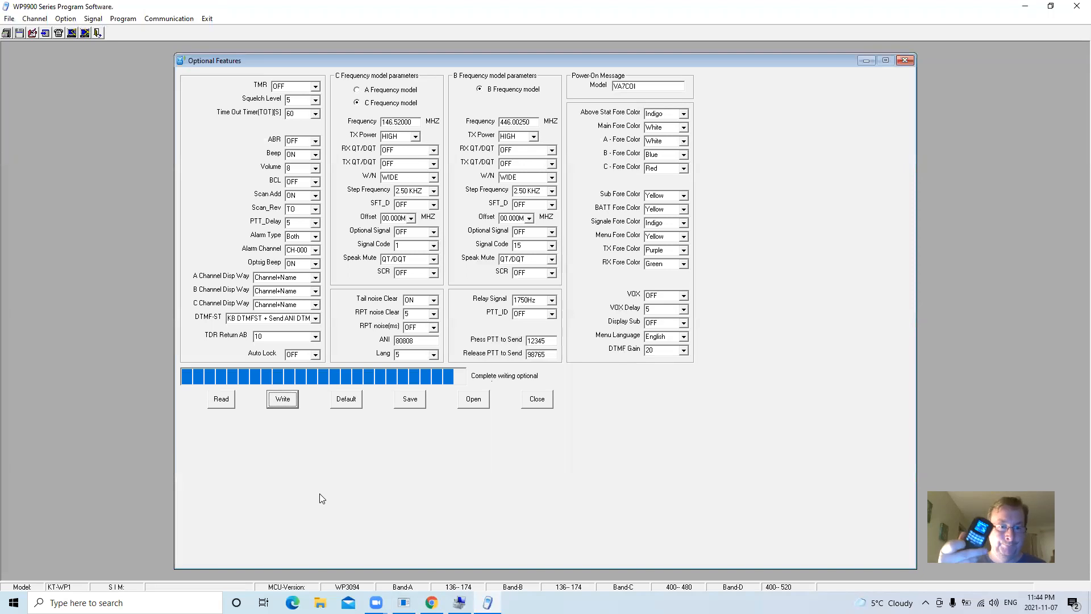
left_click(283, 399)
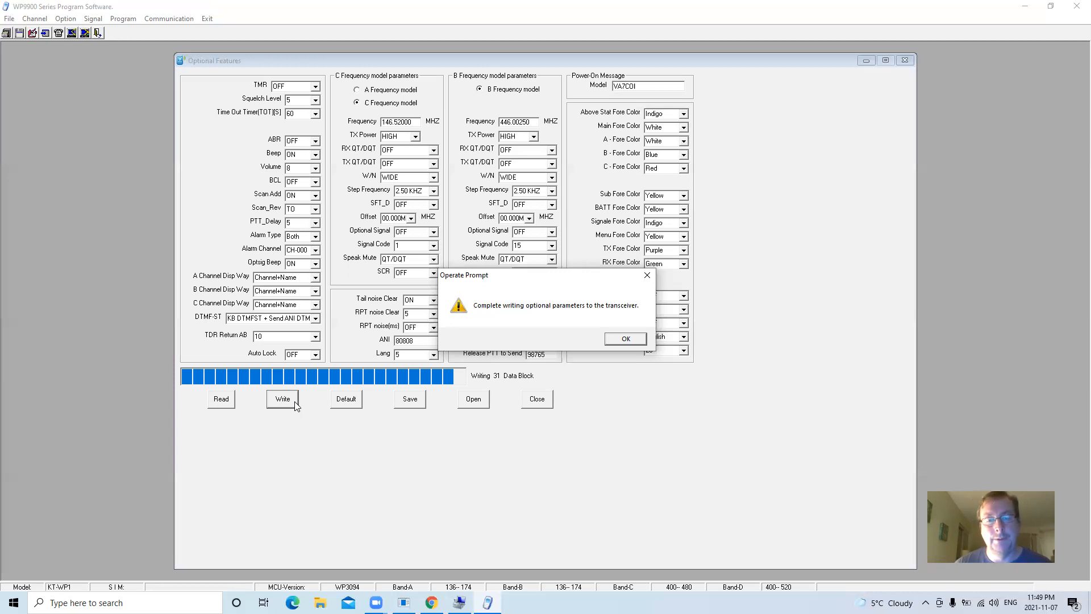
left_click(625, 339)
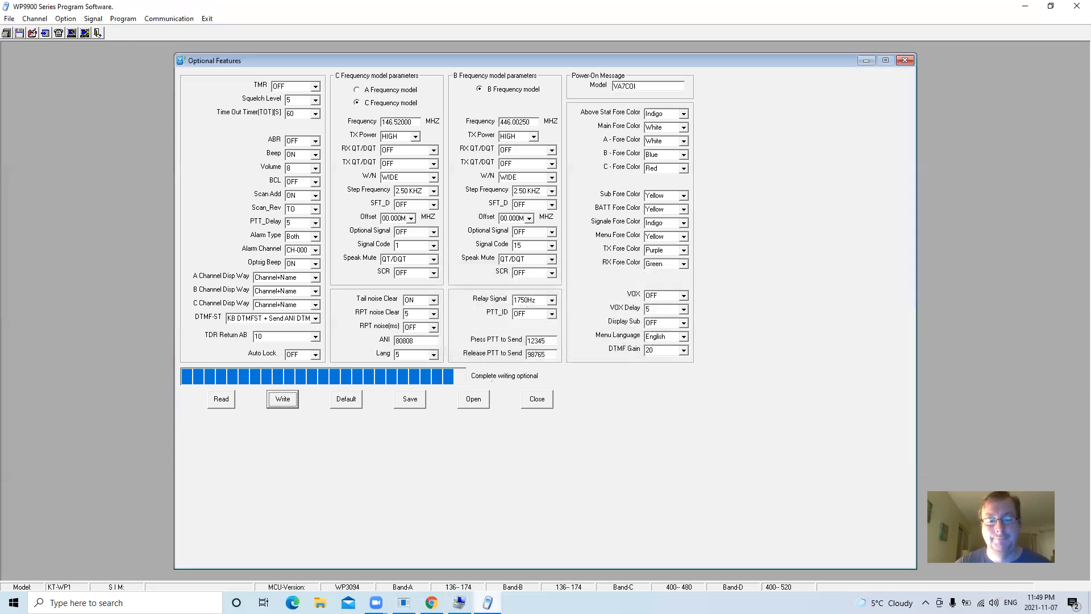